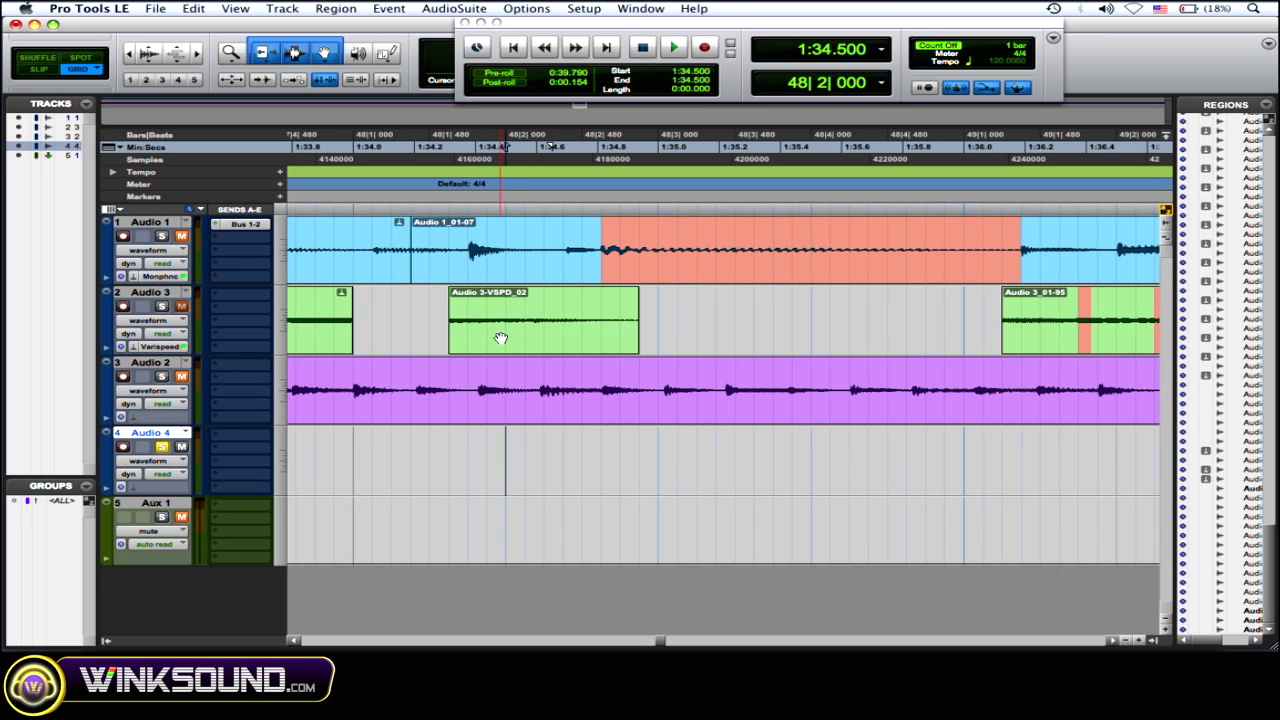
Move the Audio 3-VSPD_02 region onto Audio 4 at bar 48, play it back, and select it
drag(501, 338, 505, 460)
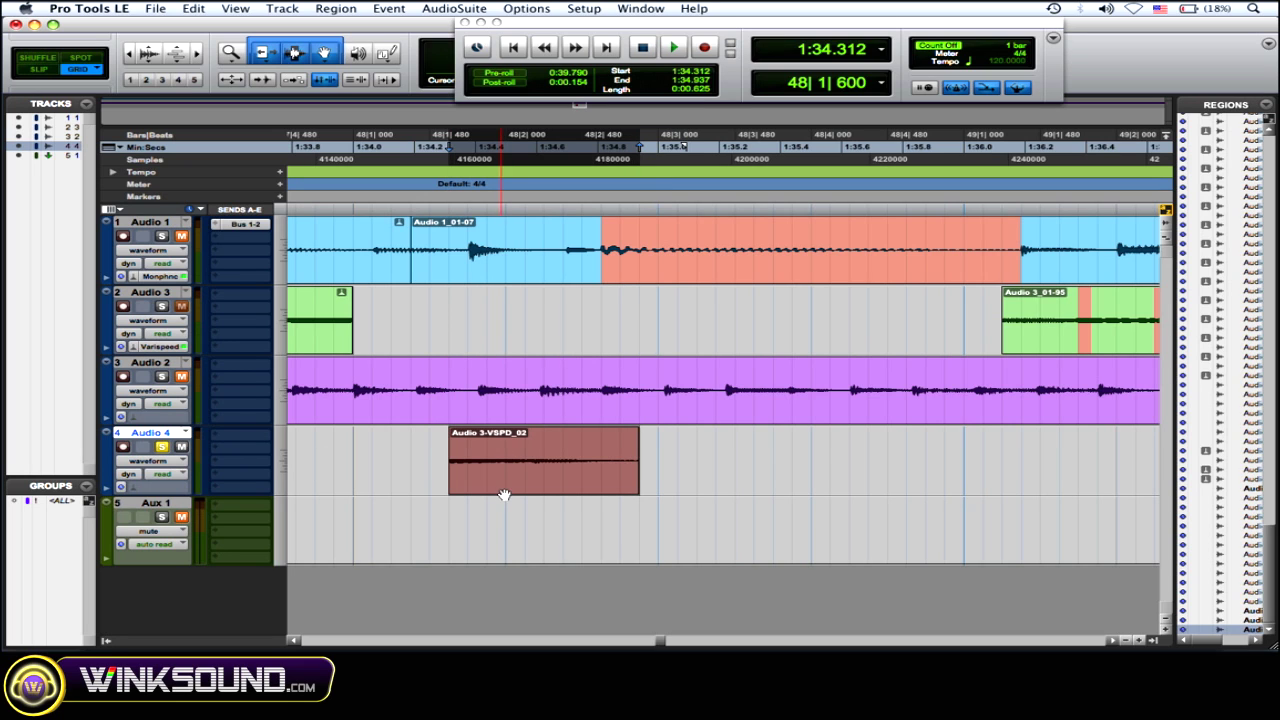
click(389, 442)
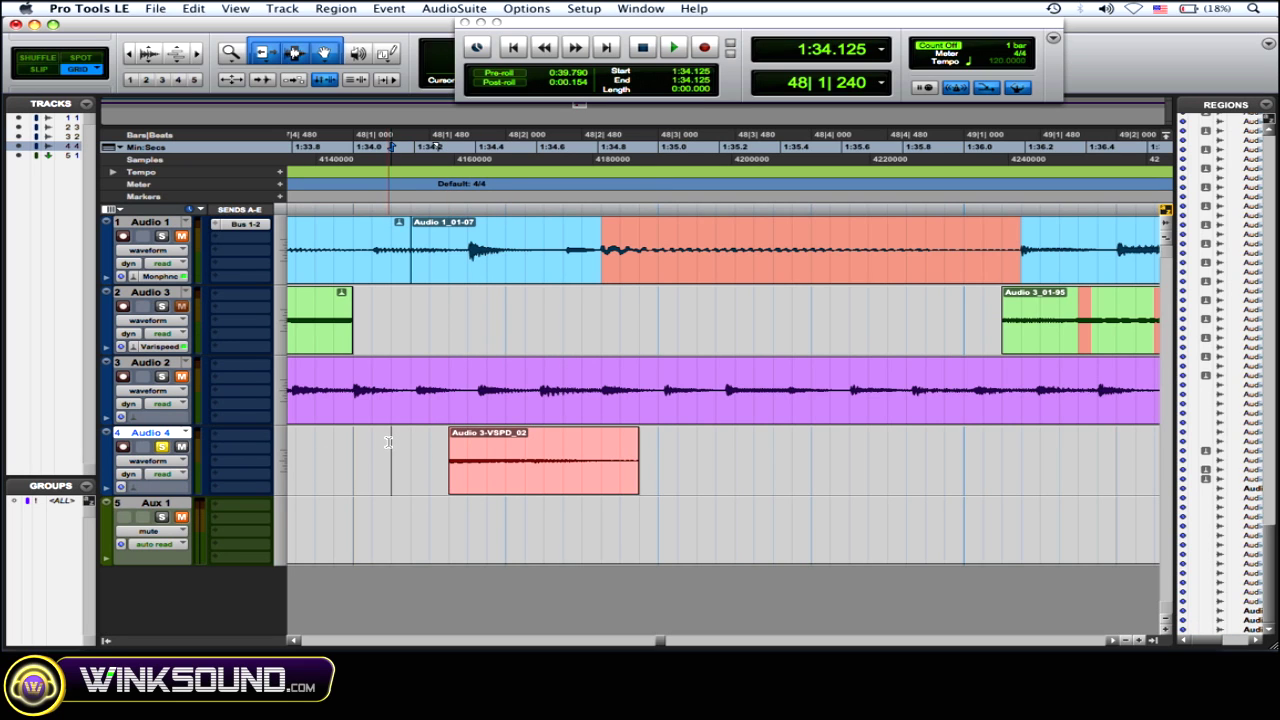
key(space)
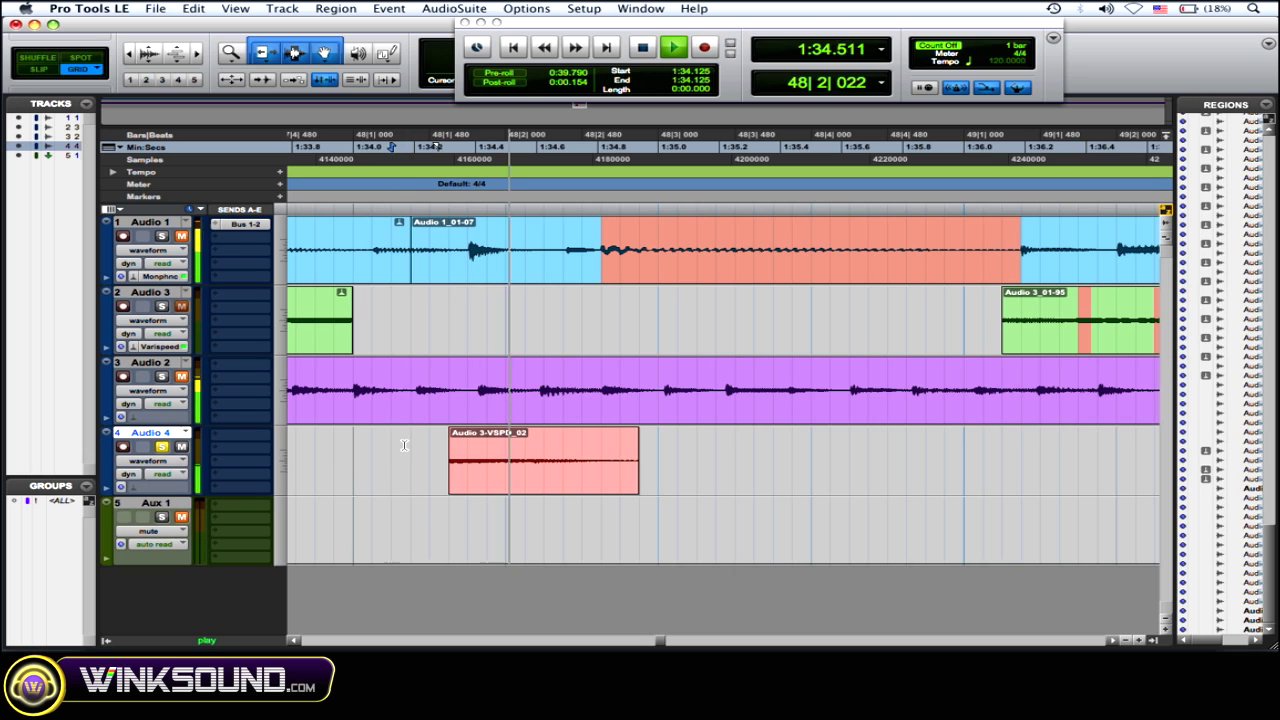
key(space)
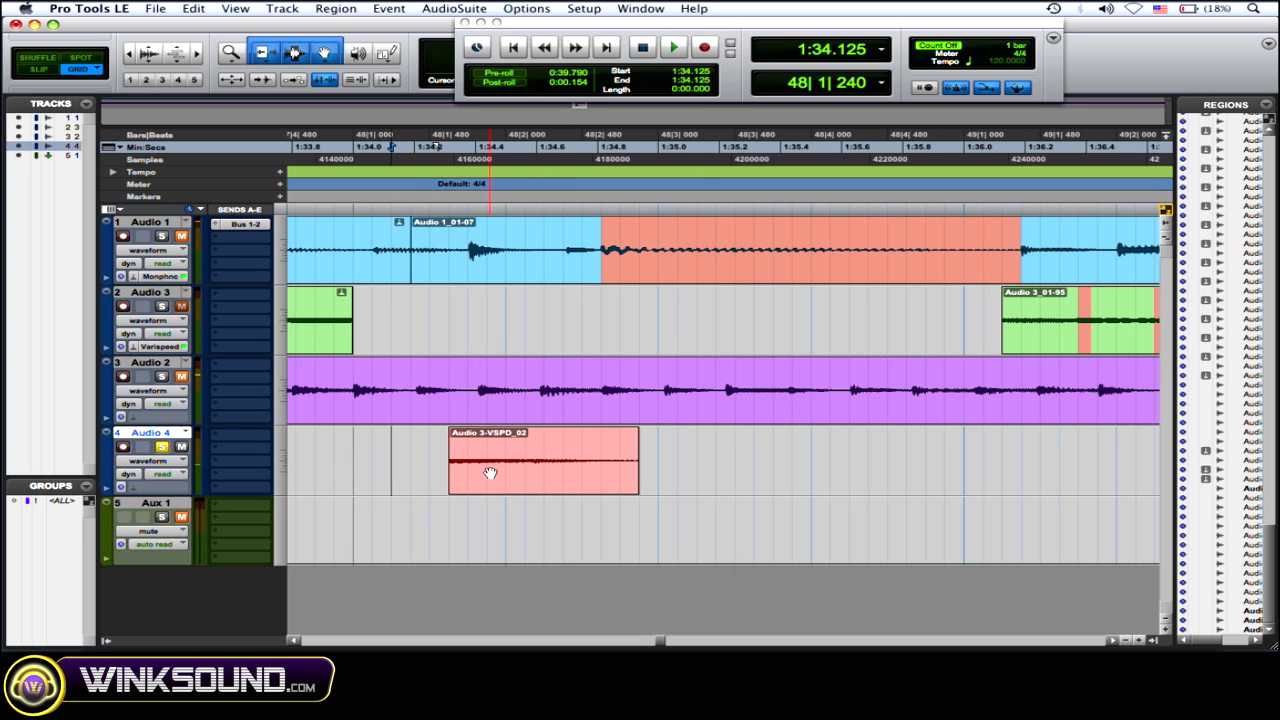
click(490, 473)
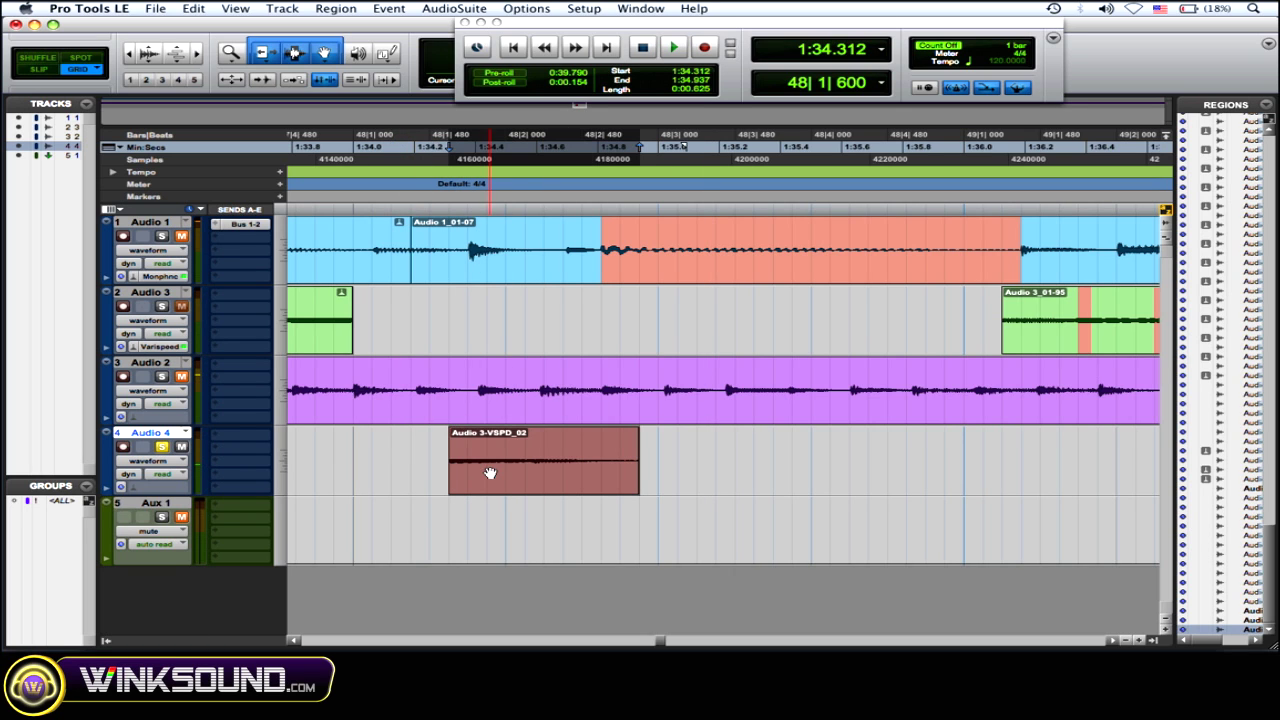
Open AudioSuite Delay > Mod Delay II for the Audio 4 region
click(440, 10)
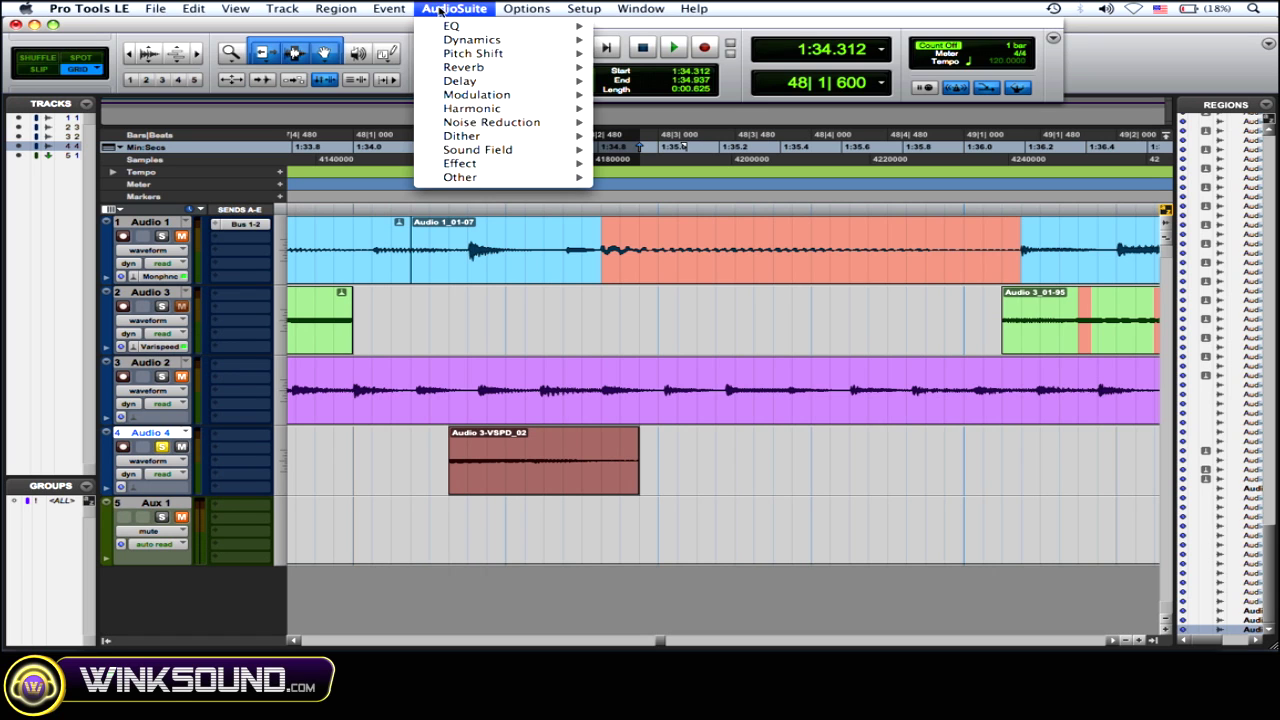
mouse_move(492, 82)
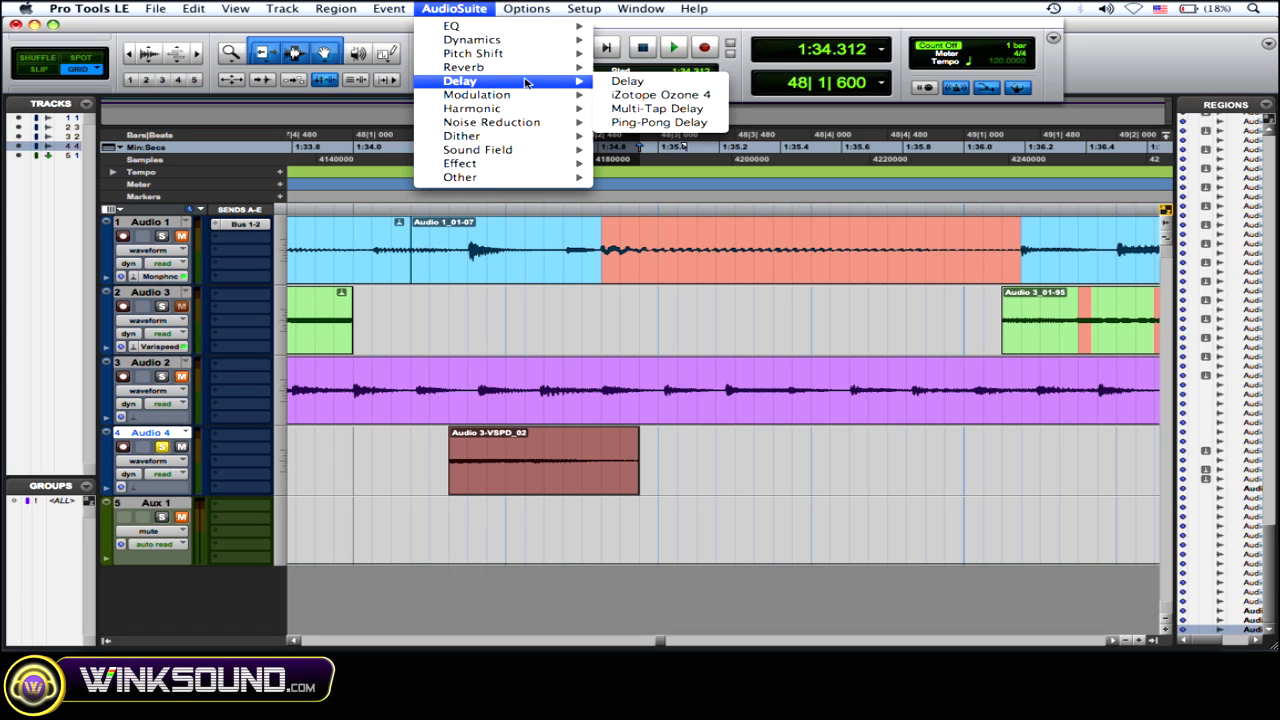
click(620, 82)
drag(357, 67, 329, 61)
Load the 8th Strong Mod Dotted [Long Dly] preset and select from the region start well past its end
click(418, 88)
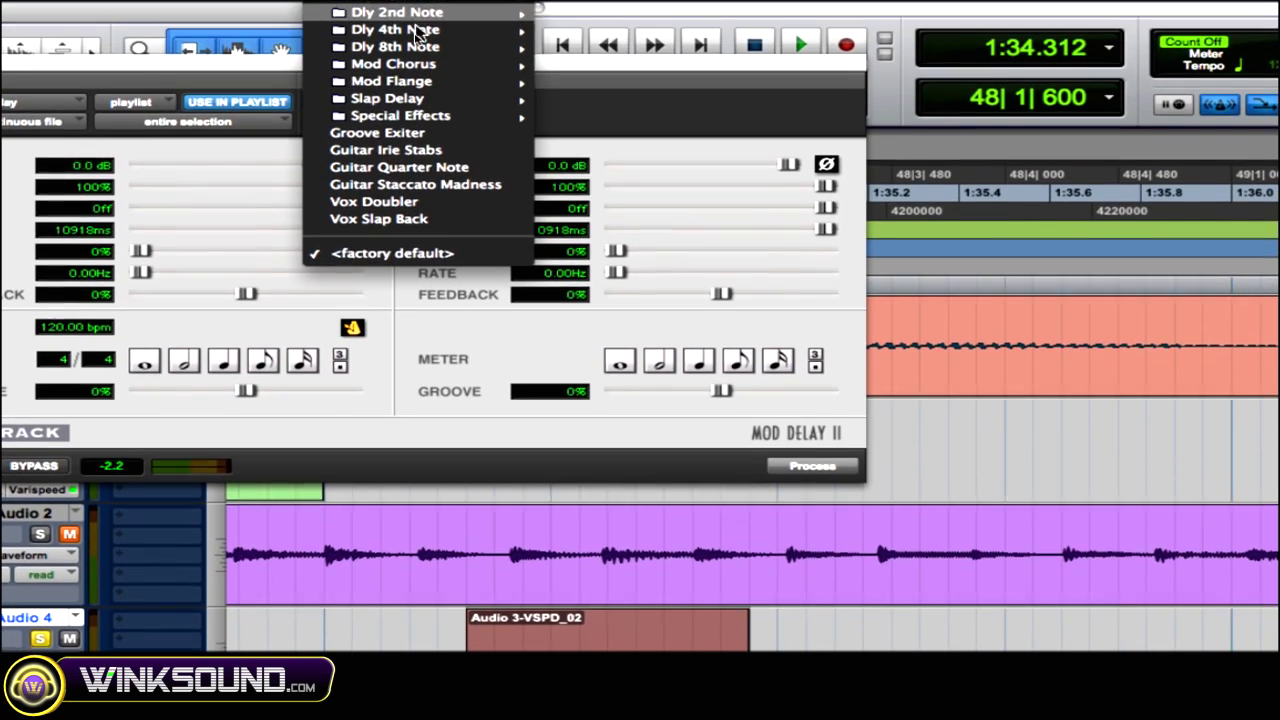
mouse_move(430, 70)
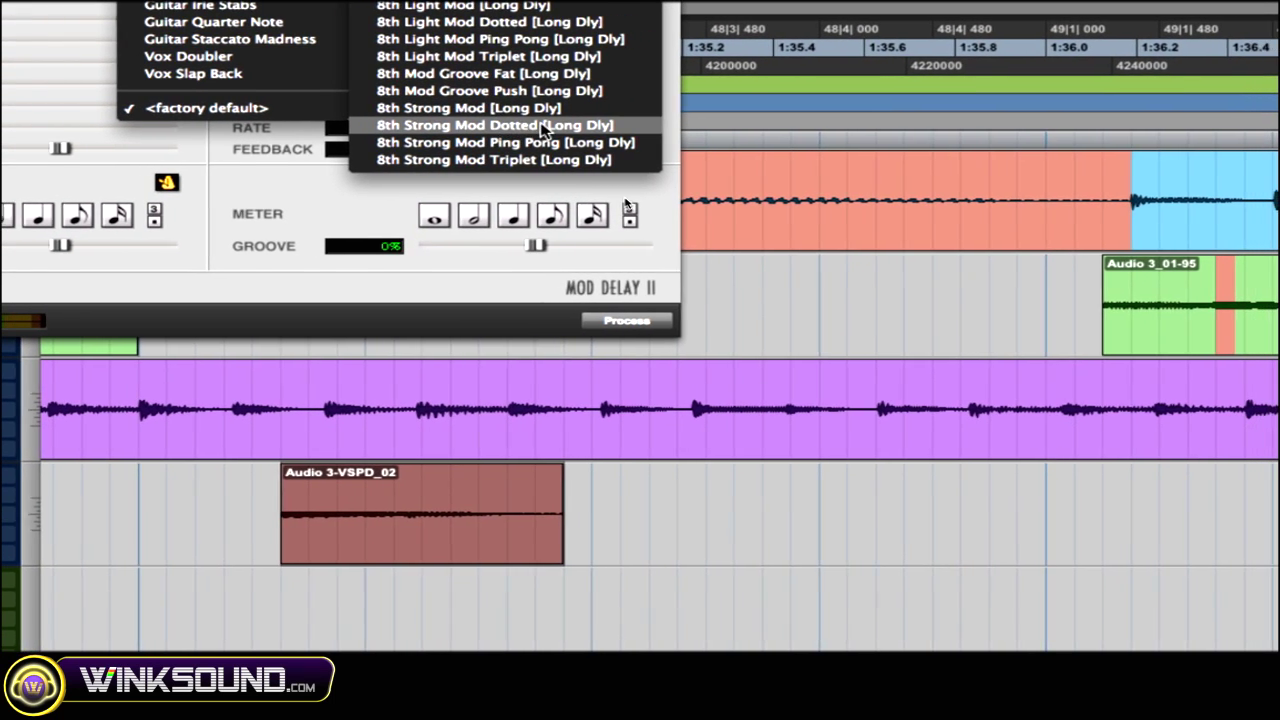
click(545, 126)
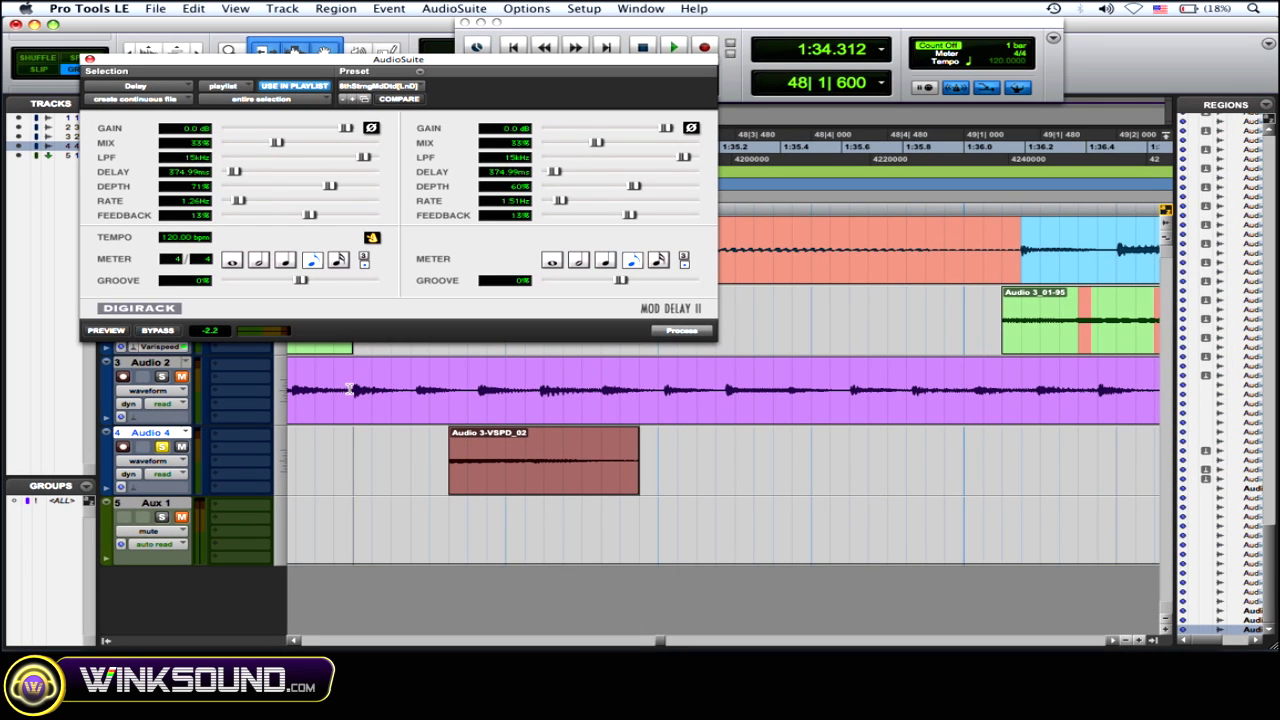
click(457, 467)
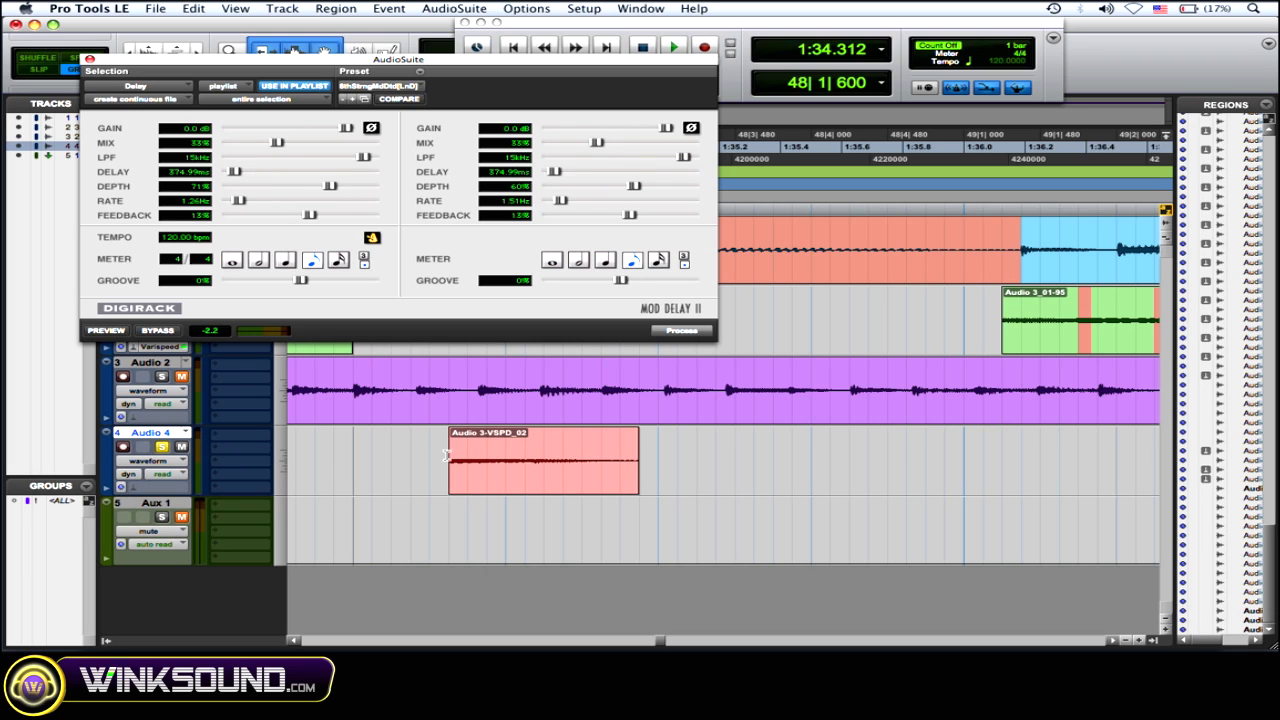
drag(447, 457, 1000, 492)
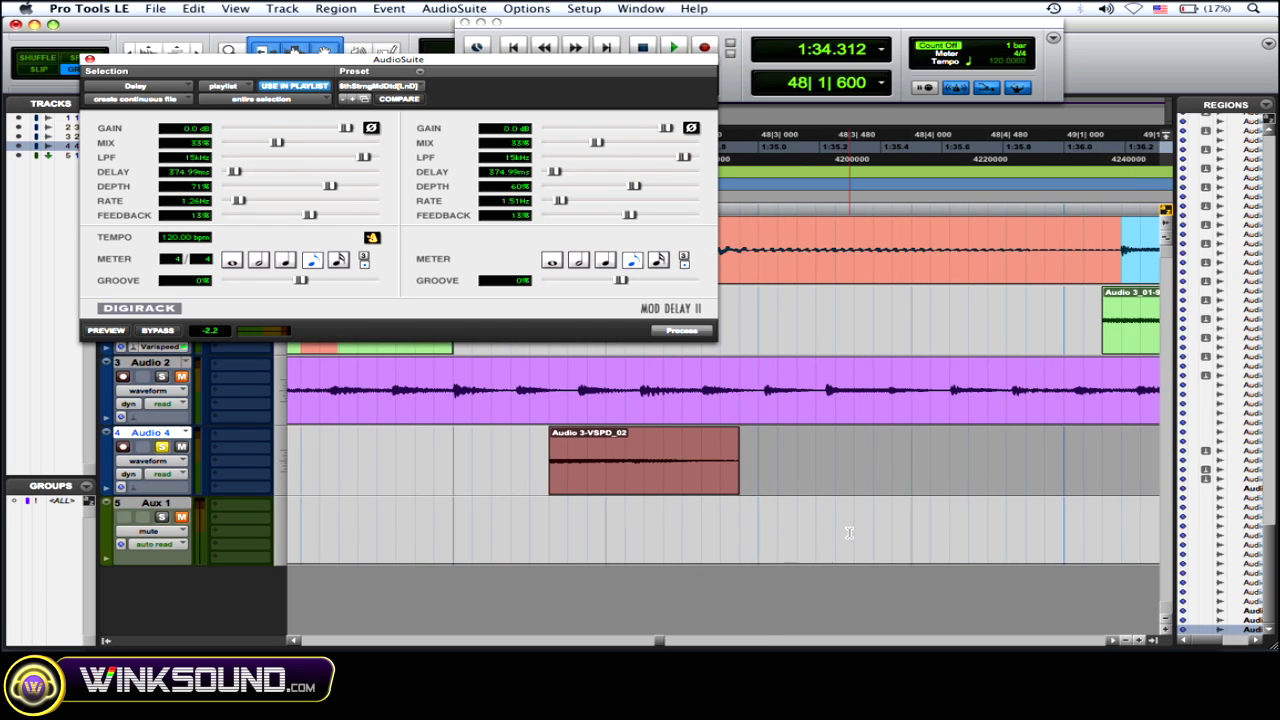
Preview Mod Delay II on the extended selection with Feedback at 71% and Delay at 274.67 ms
scroll(849, 533, right, 4)
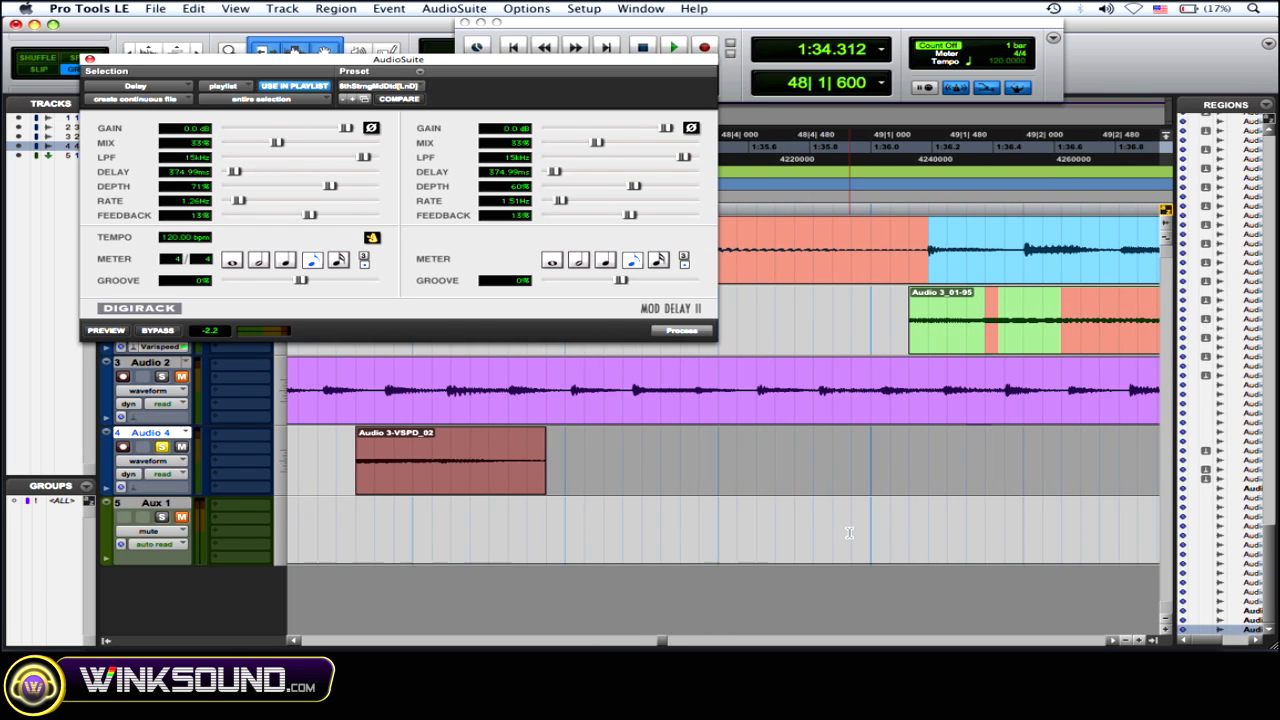
scroll(849, 533, right, 4)
scroll(849, 533, left, 9)
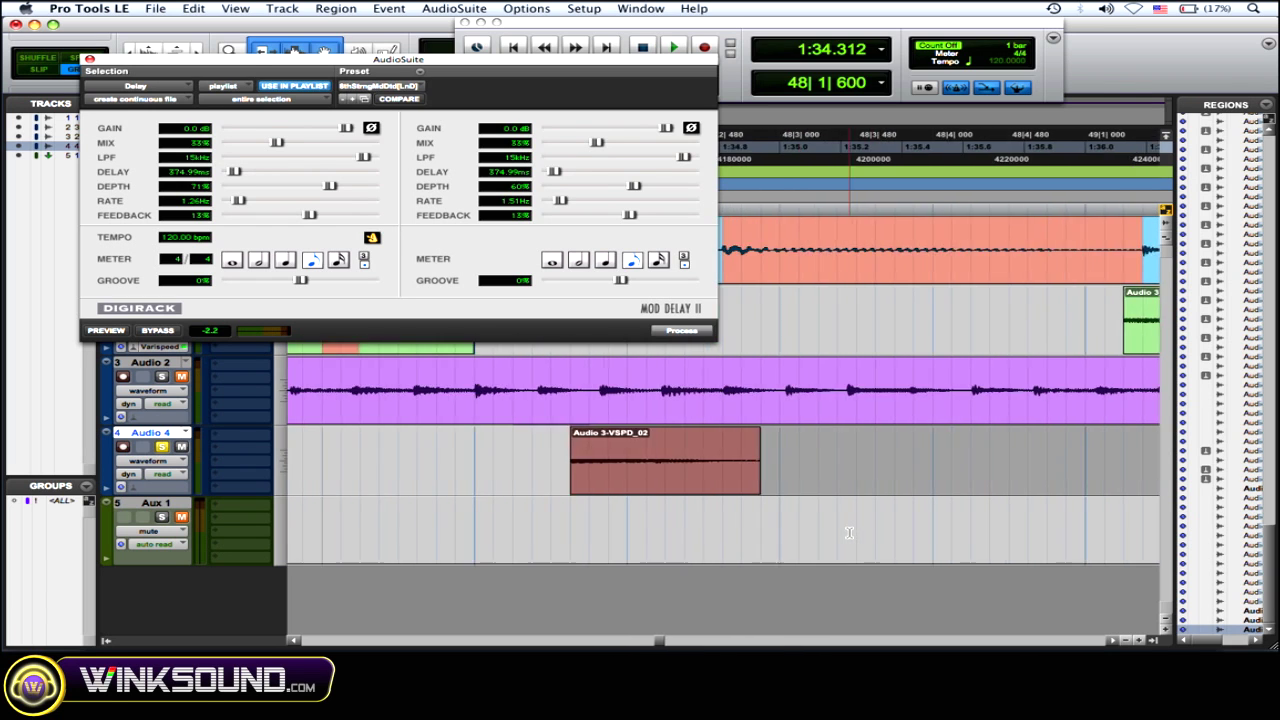
scroll(849, 533, right, 3)
scroll(849, 533, right, 2)
scroll(849, 533, left, 7)
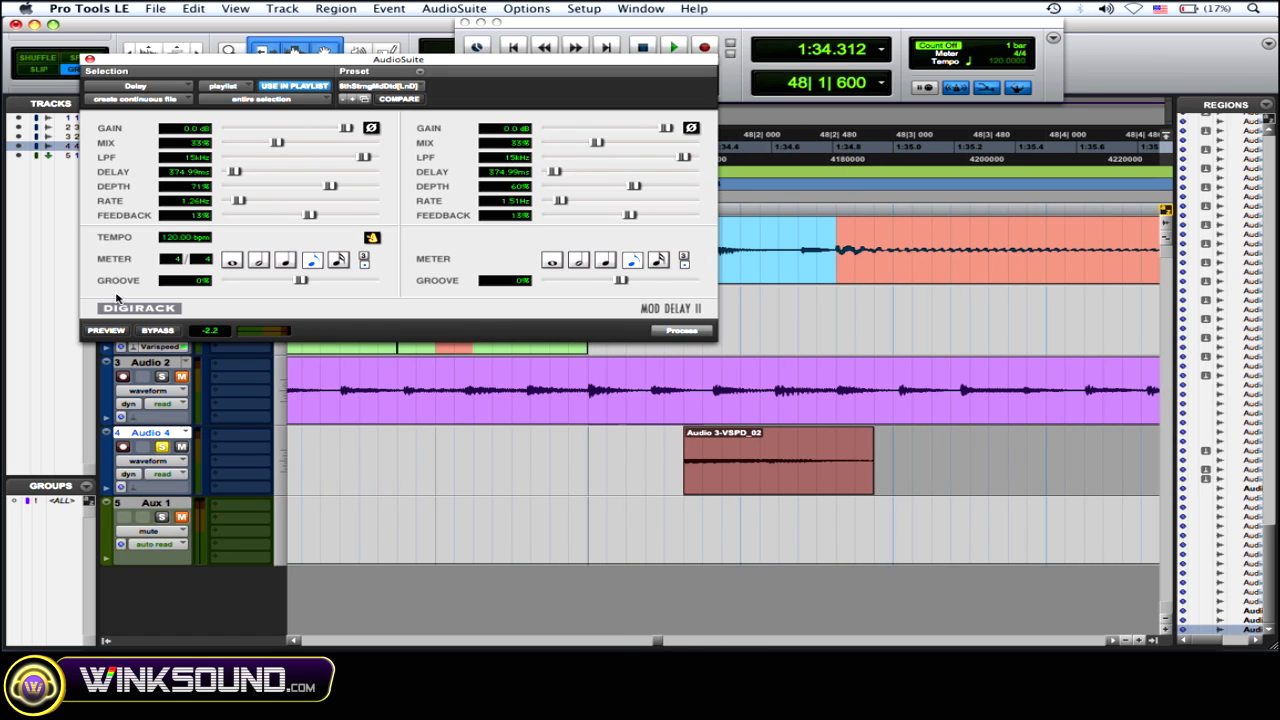
click(106, 331)
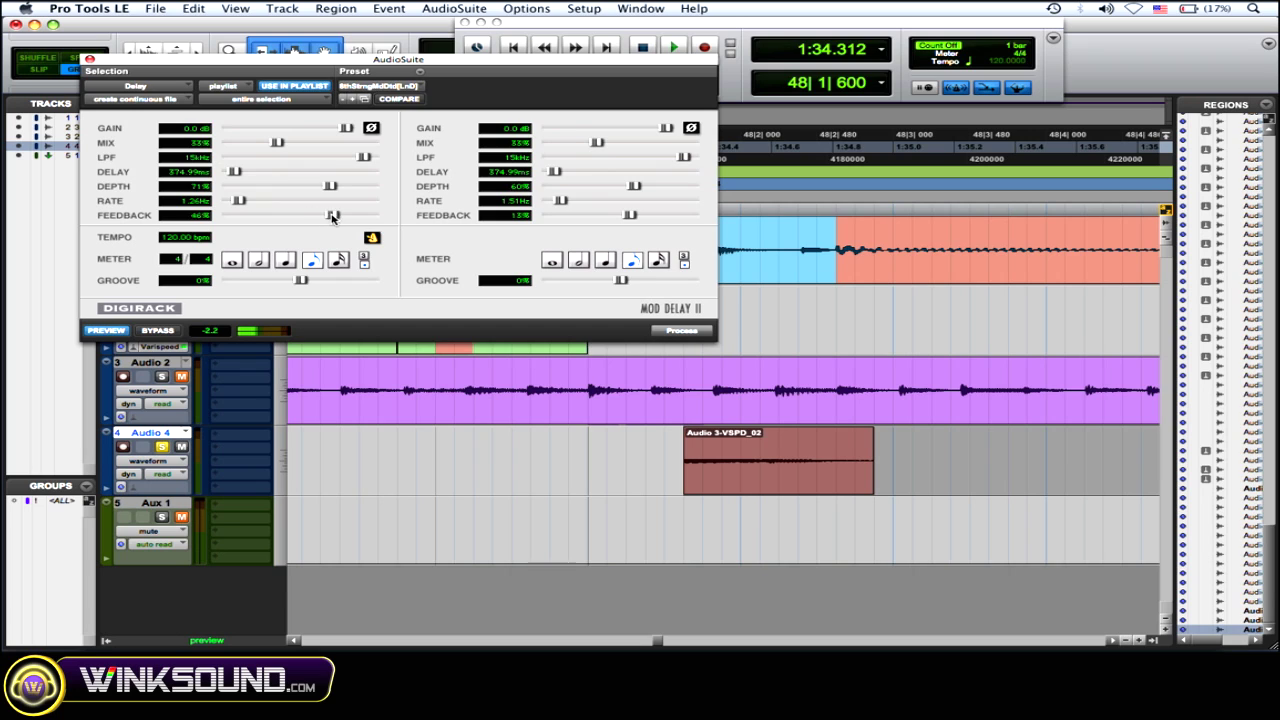
drag(333, 218, 352, 217)
drag(238, 174, 235, 173)
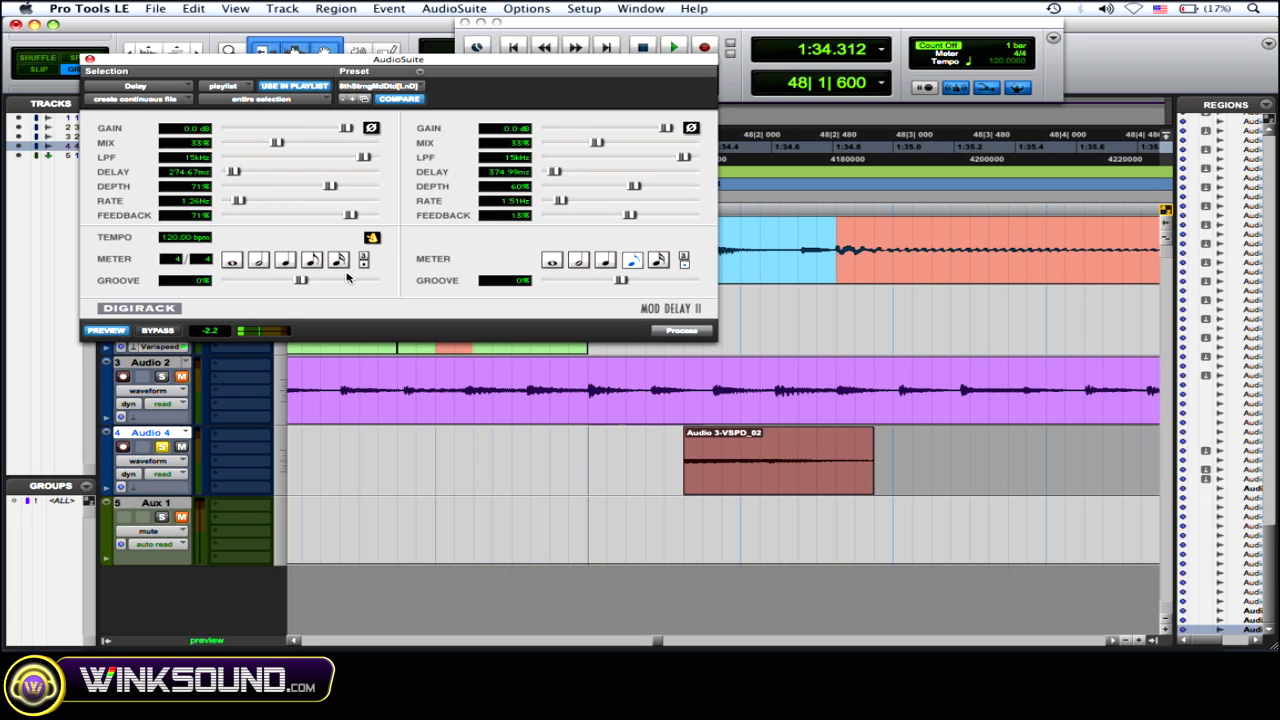
Render Mod Delay II across the extended selection and play back the longer processed region
click(681, 333)
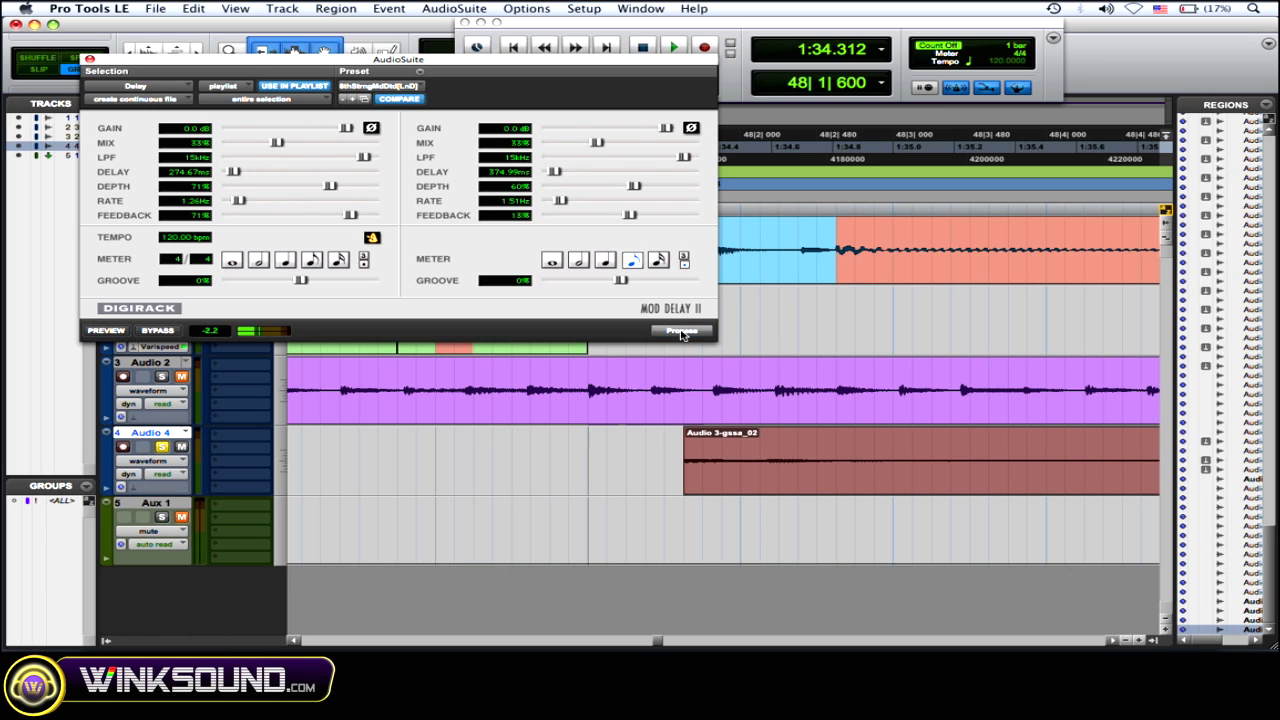
scroll(621, 476, right, 5)
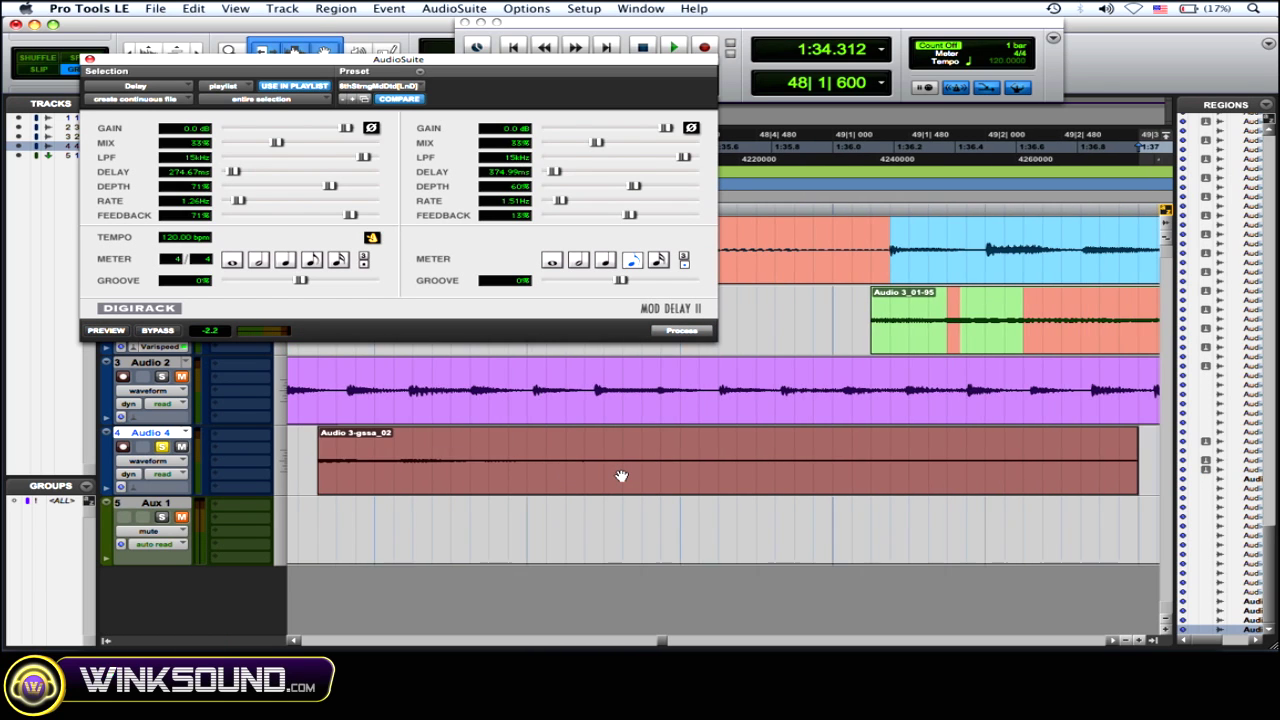
scroll(621, 476, left, 2)
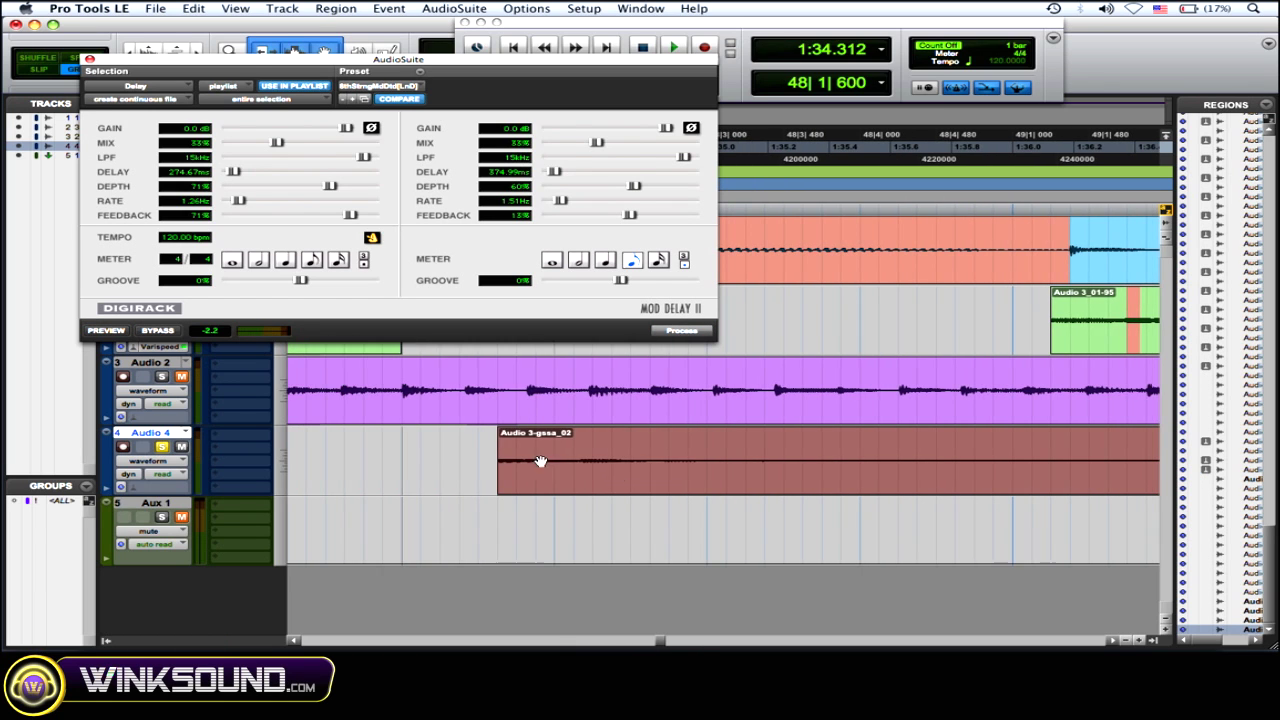
click(453, 444)
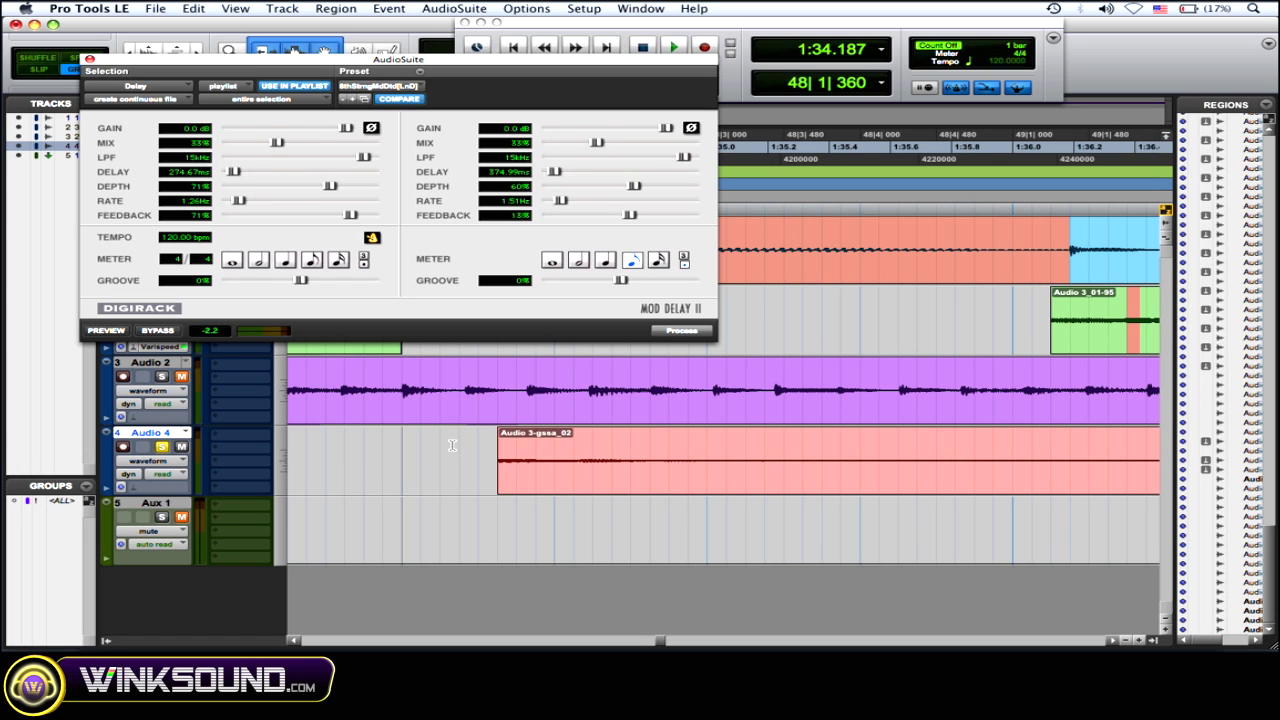
key(space)
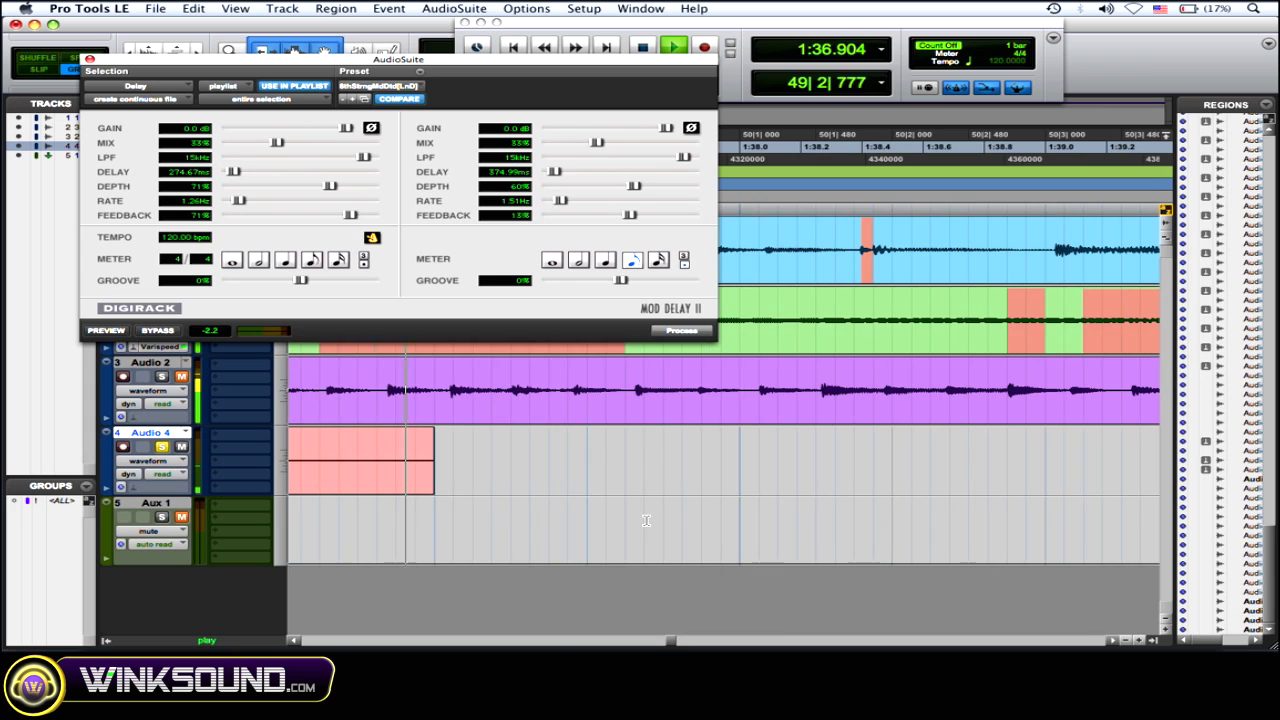
key(space)
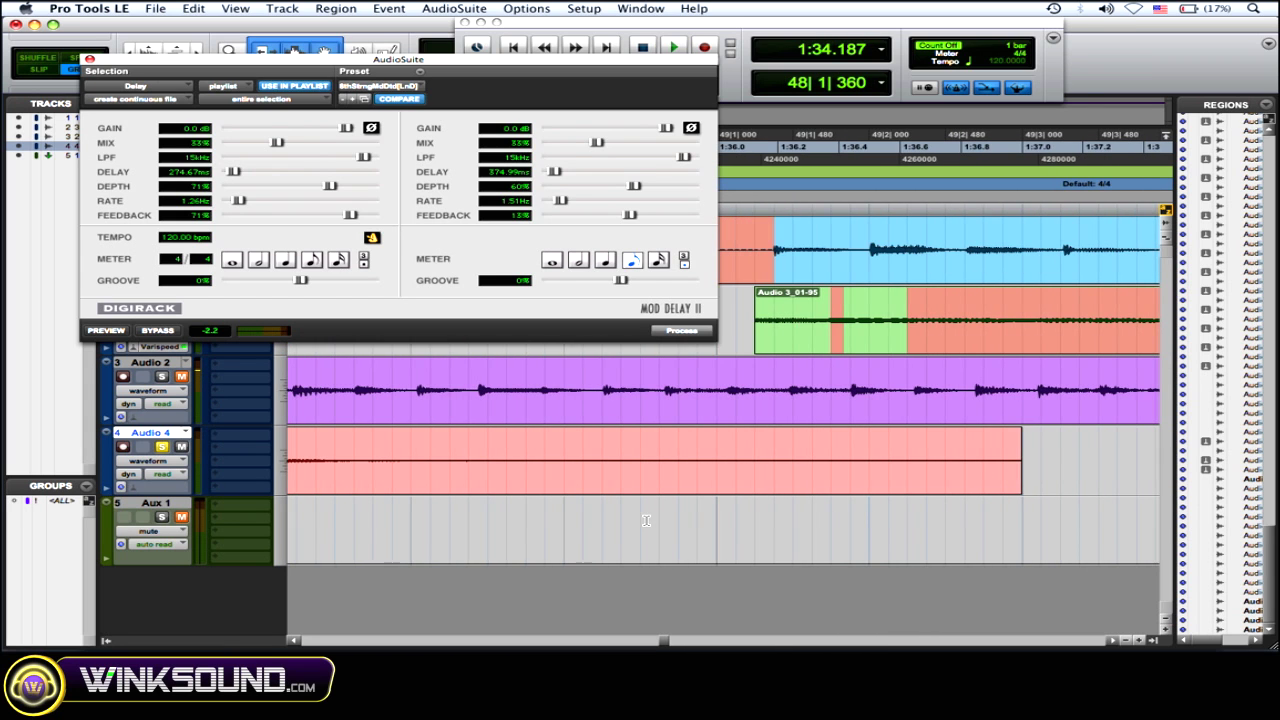
scroll(646, 520, left, 5)
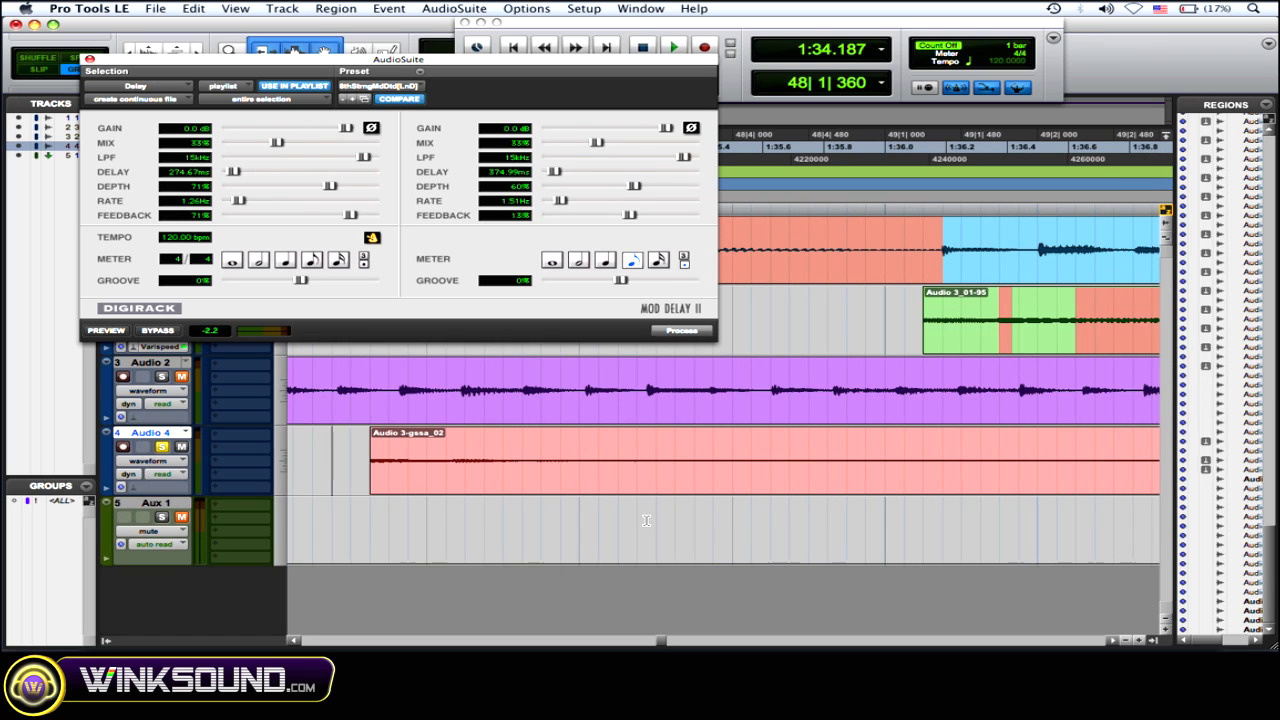
scroll(646, 520, left, 1)
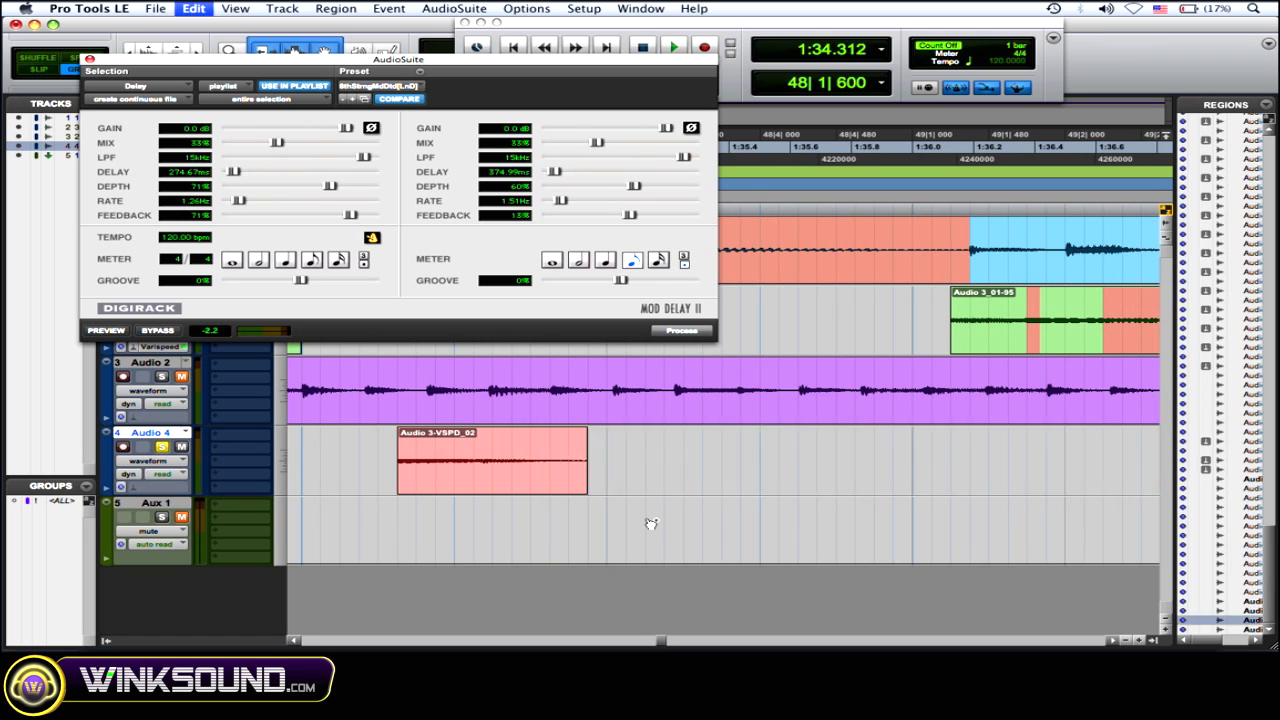
Select just the Audio 3-VSPD_02 region on Audio 4 and render Mod Delay II onto it
click(559, 522)
click(524, 485)
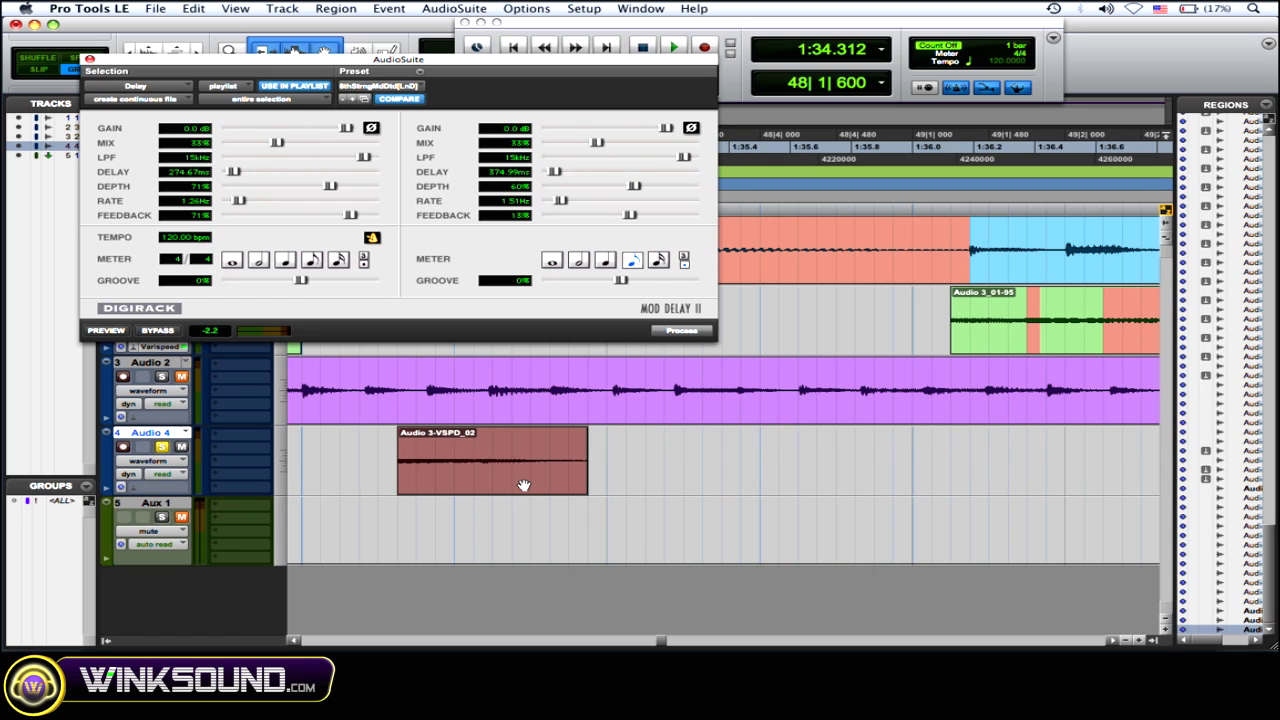
click(677, 330)
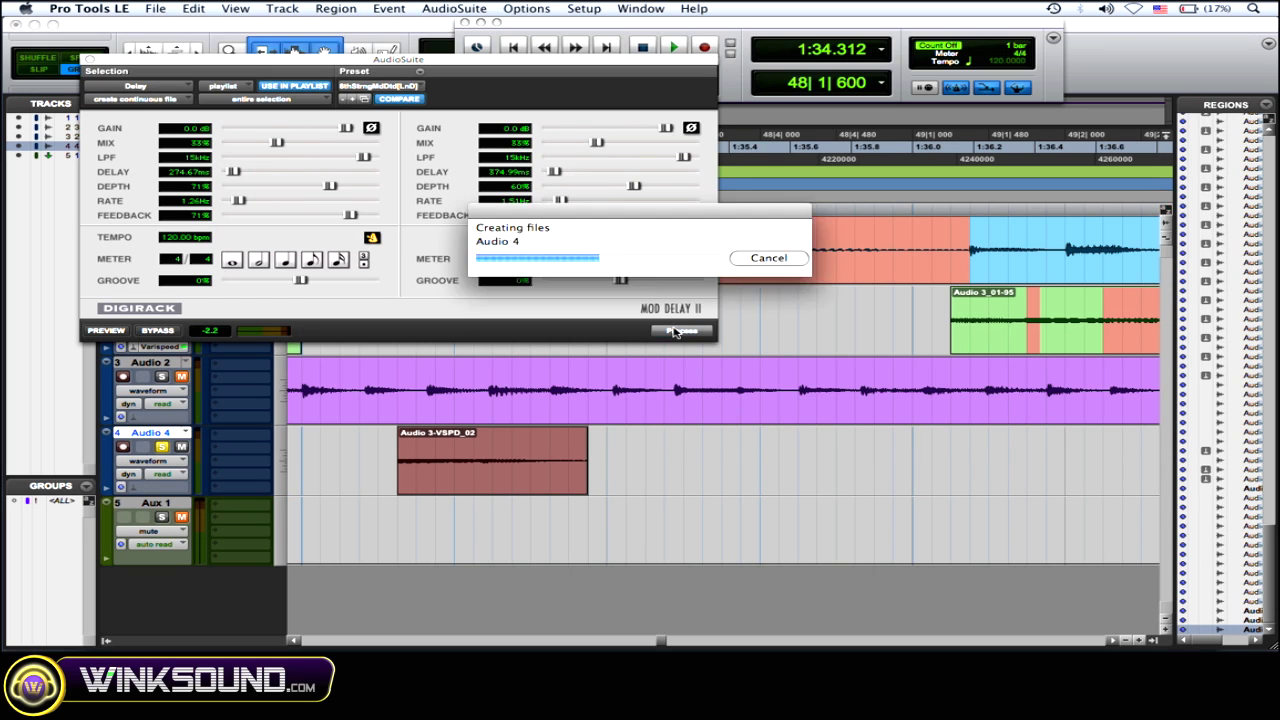
Listen to the region-length delay render, undo it, and close Mod Delay II
click(337, 435)
key(space)
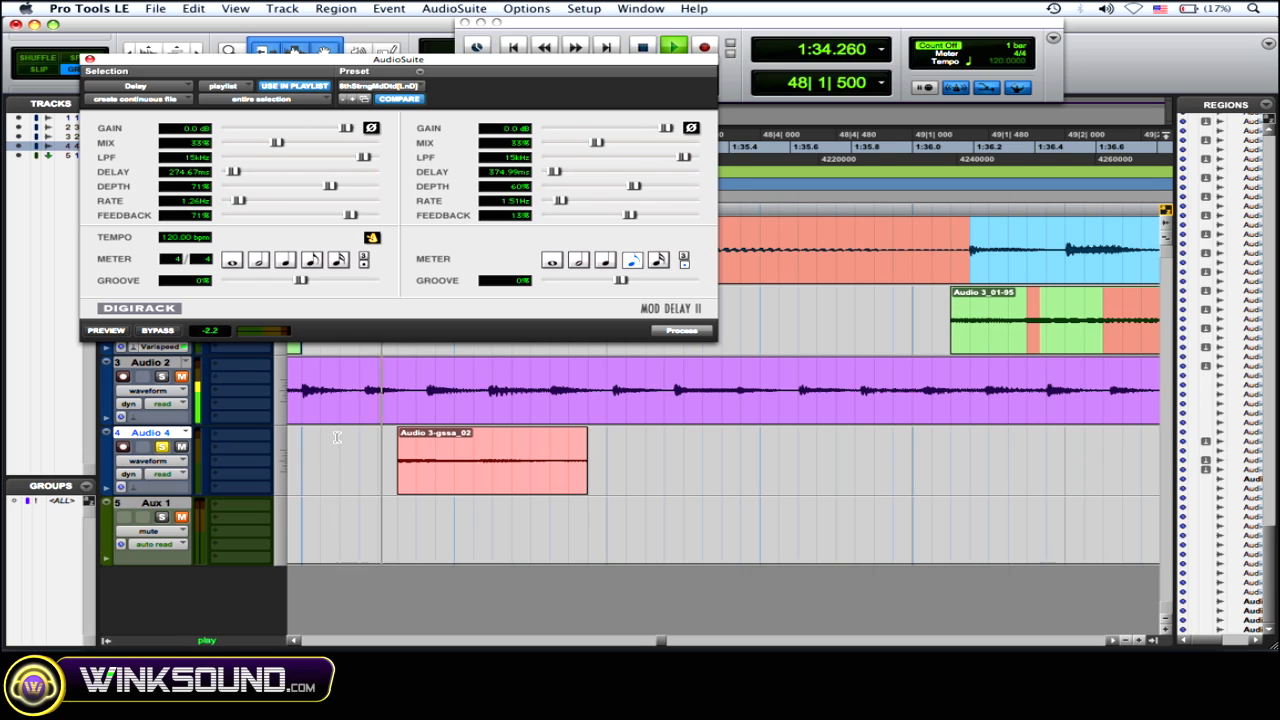
key(space)
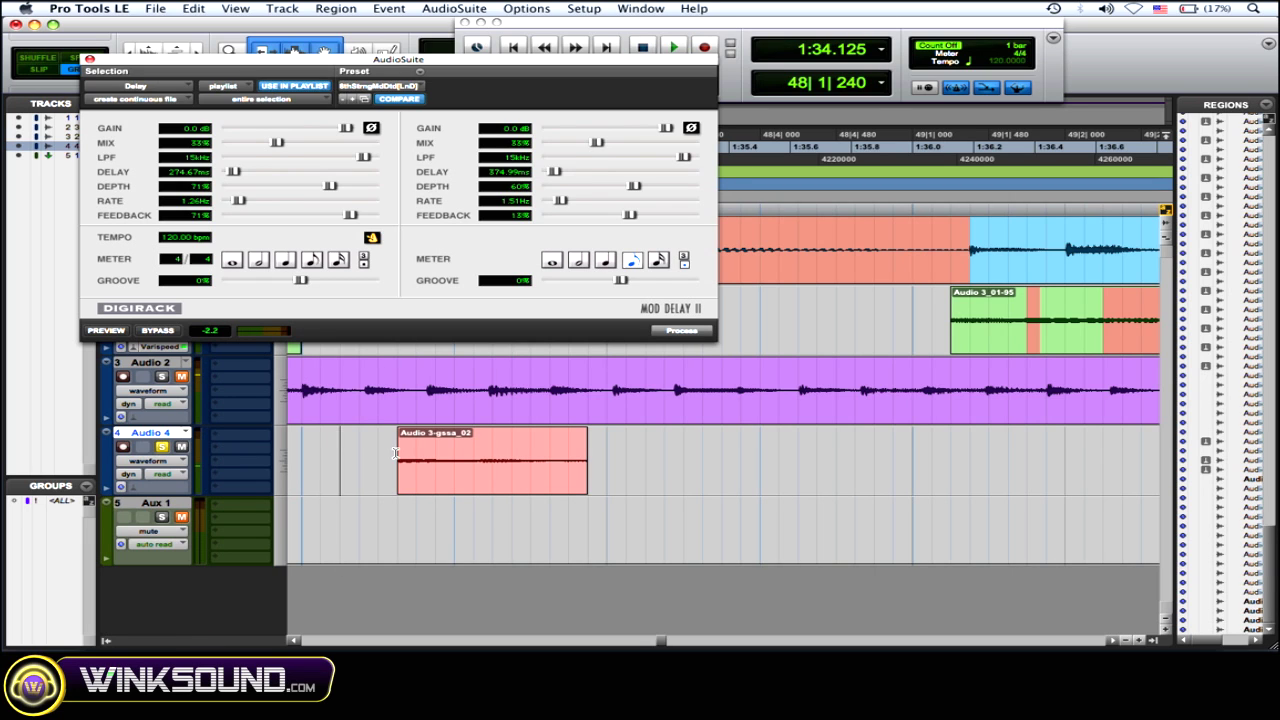
key(super+z)
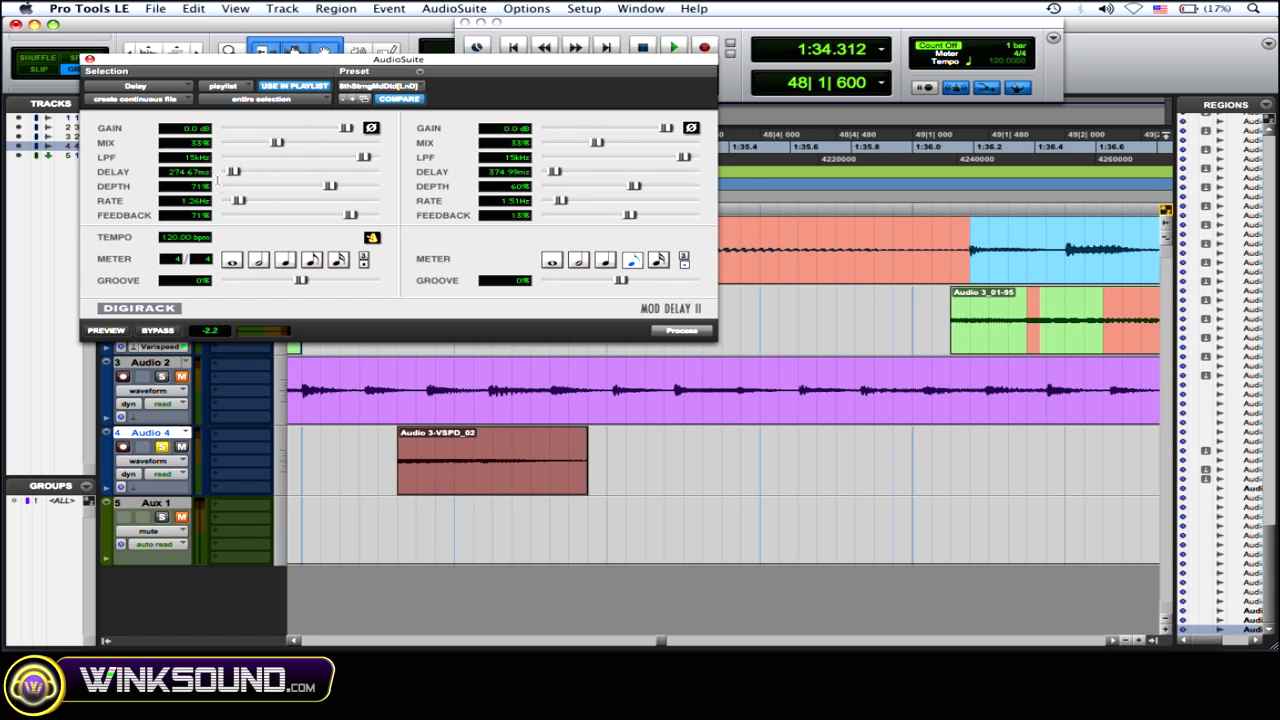
click(89, 61)
Open D-Verb with the Long Plate preset and select 2.187 seconds from the region start past its end
click(453, 8)
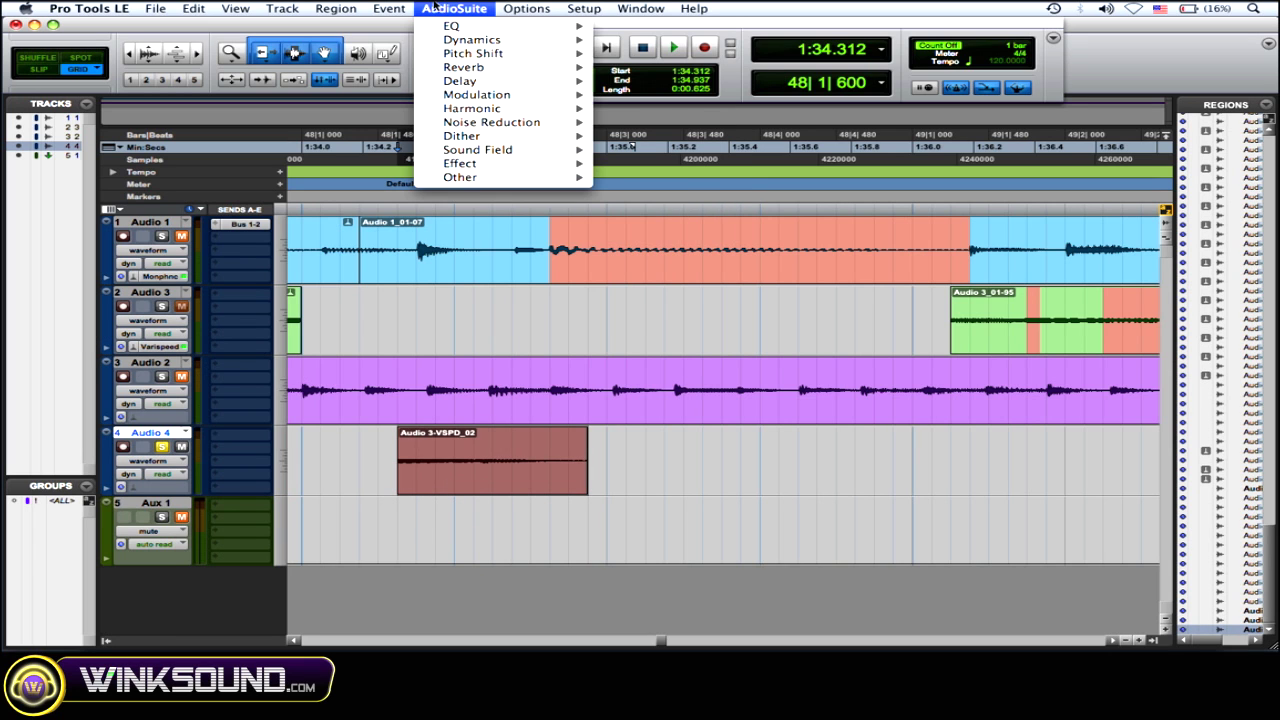
mouse_move(492, 70)
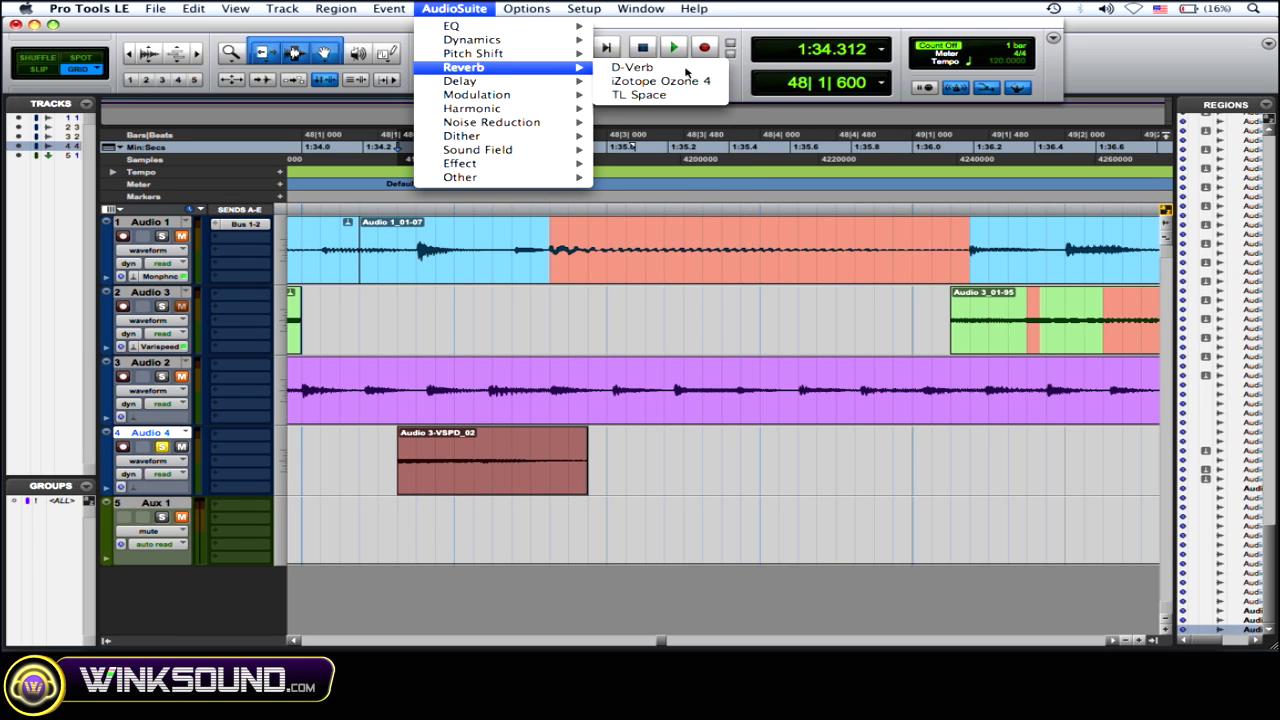
click(615, 70)
click(418, 90)
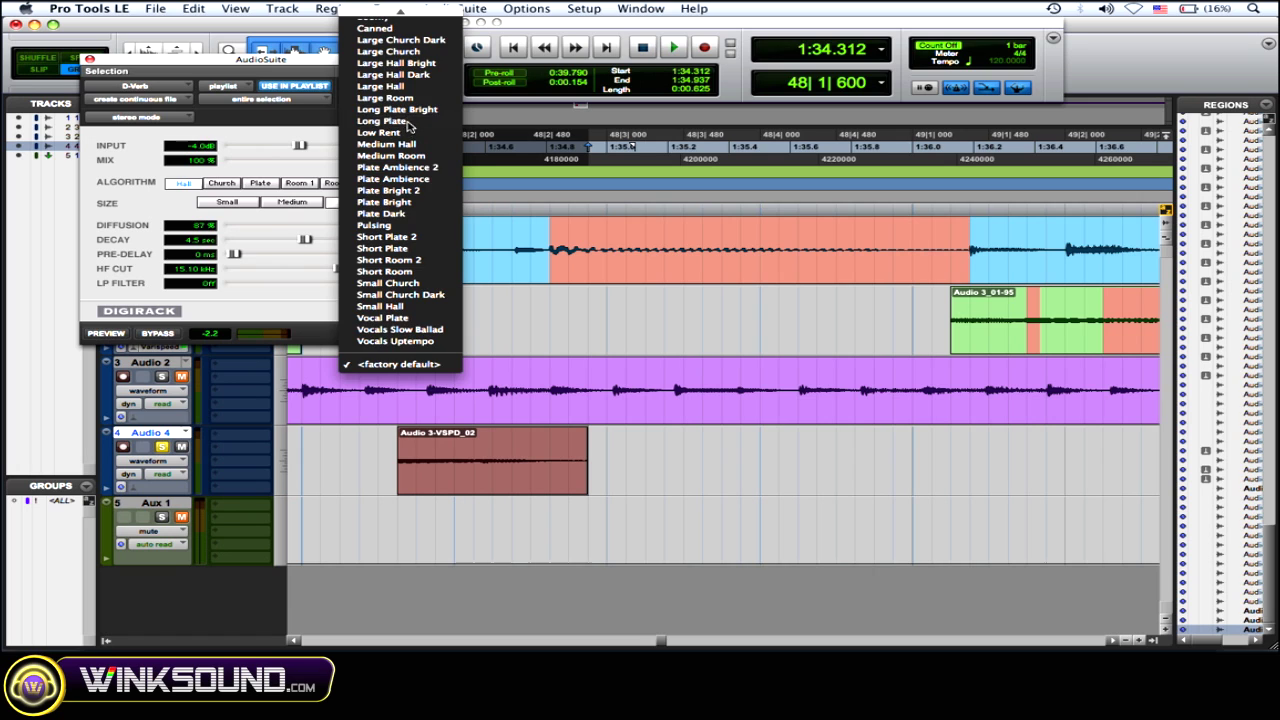
click(405, 122)
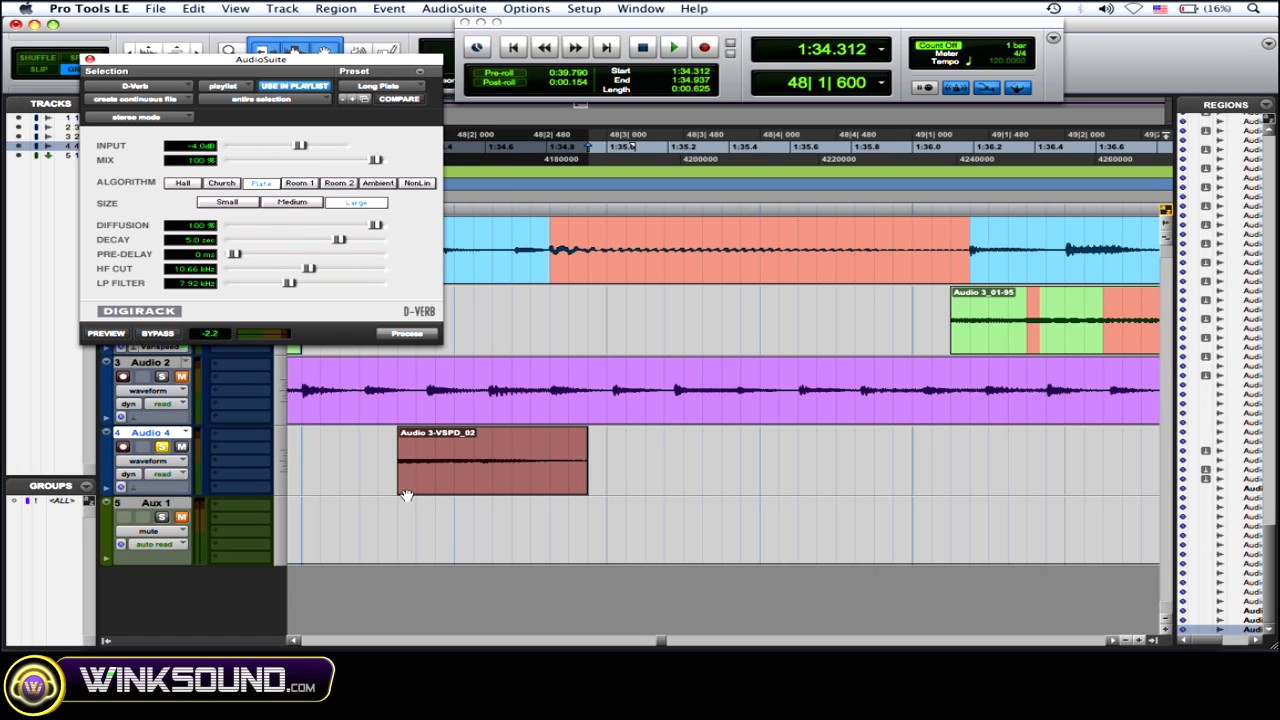
click(343, 452)
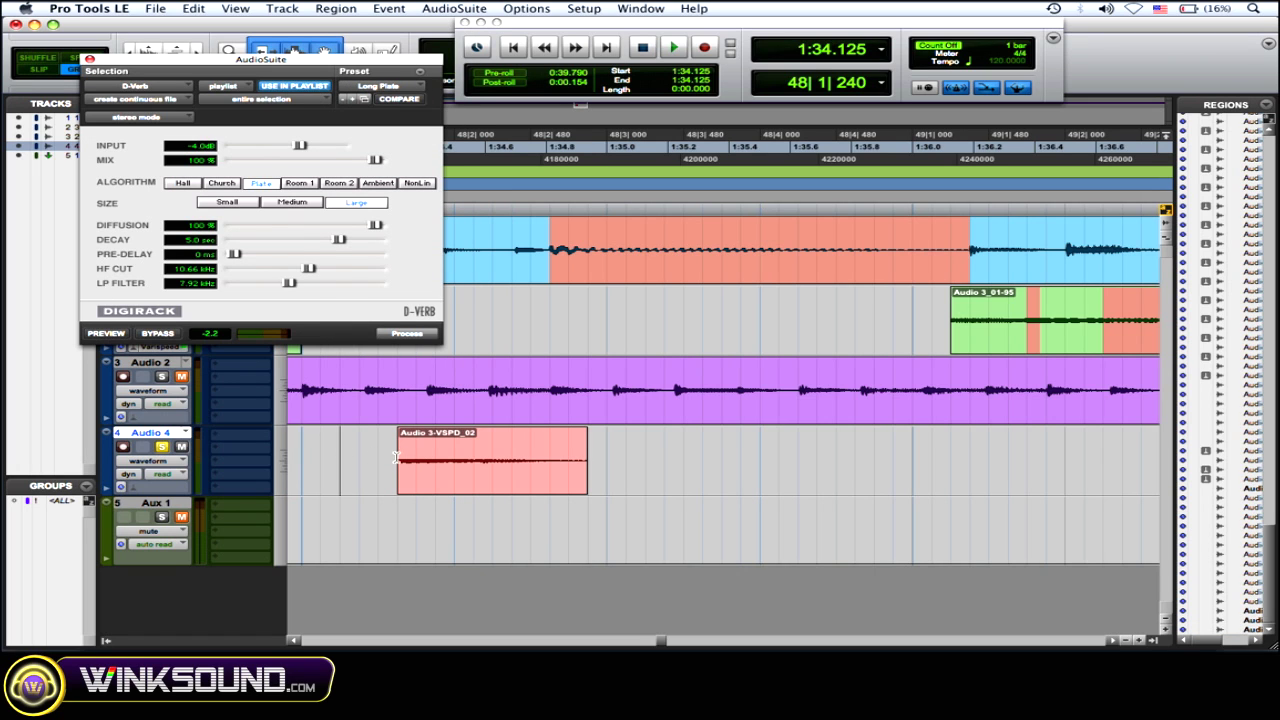
drag(396, 458, 1070, 477)
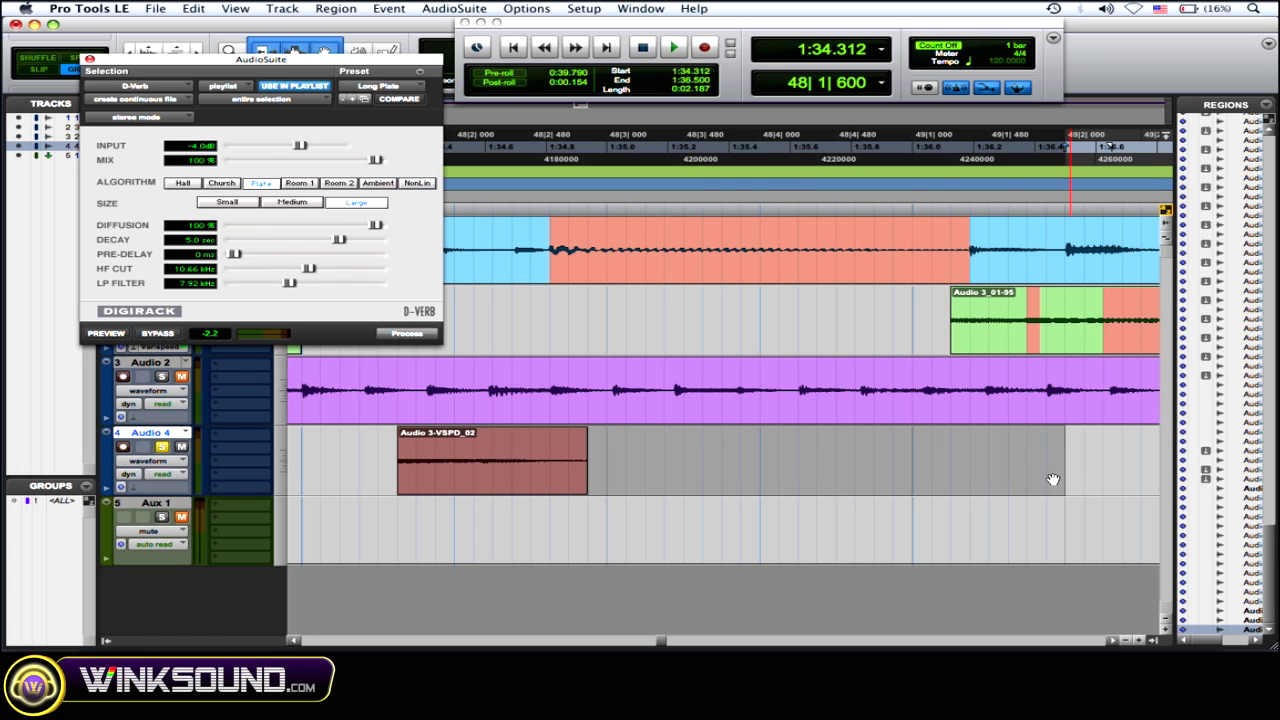
Render D-Verb Long Plate over the extended selection, listen to the reverb tail, then undo it
click(397, 335)
click(358, 453)
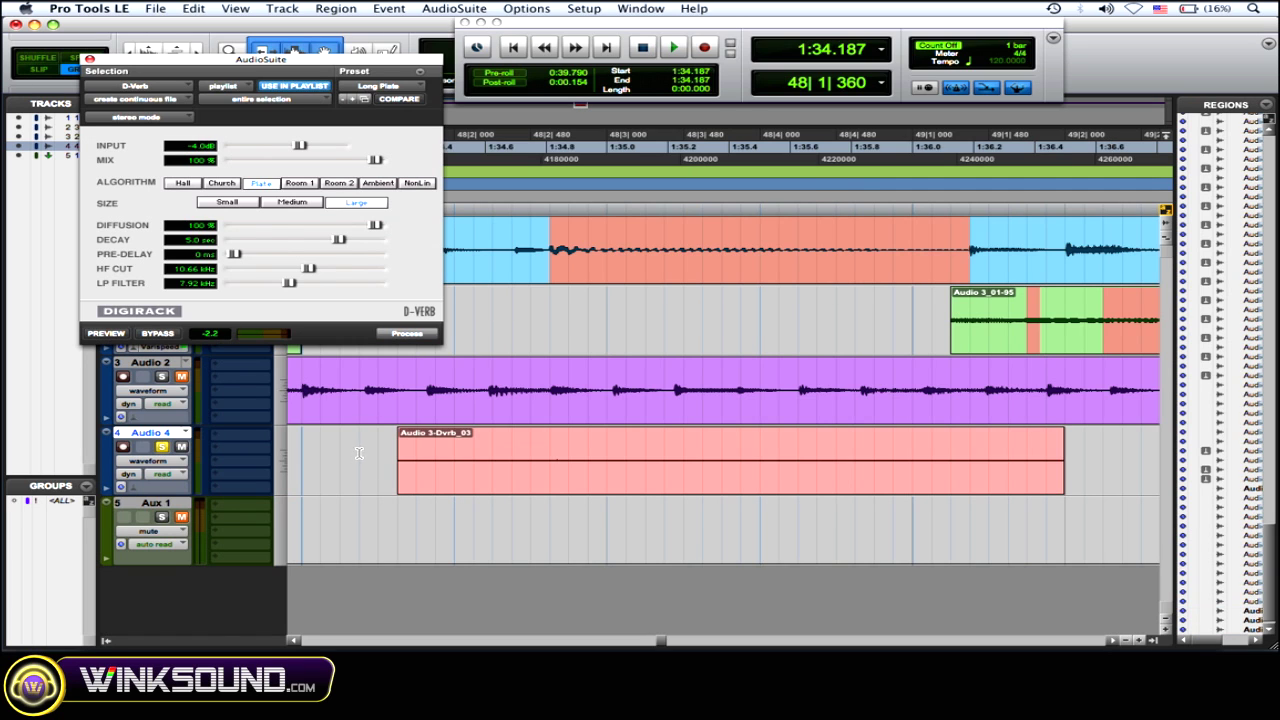
key(space)
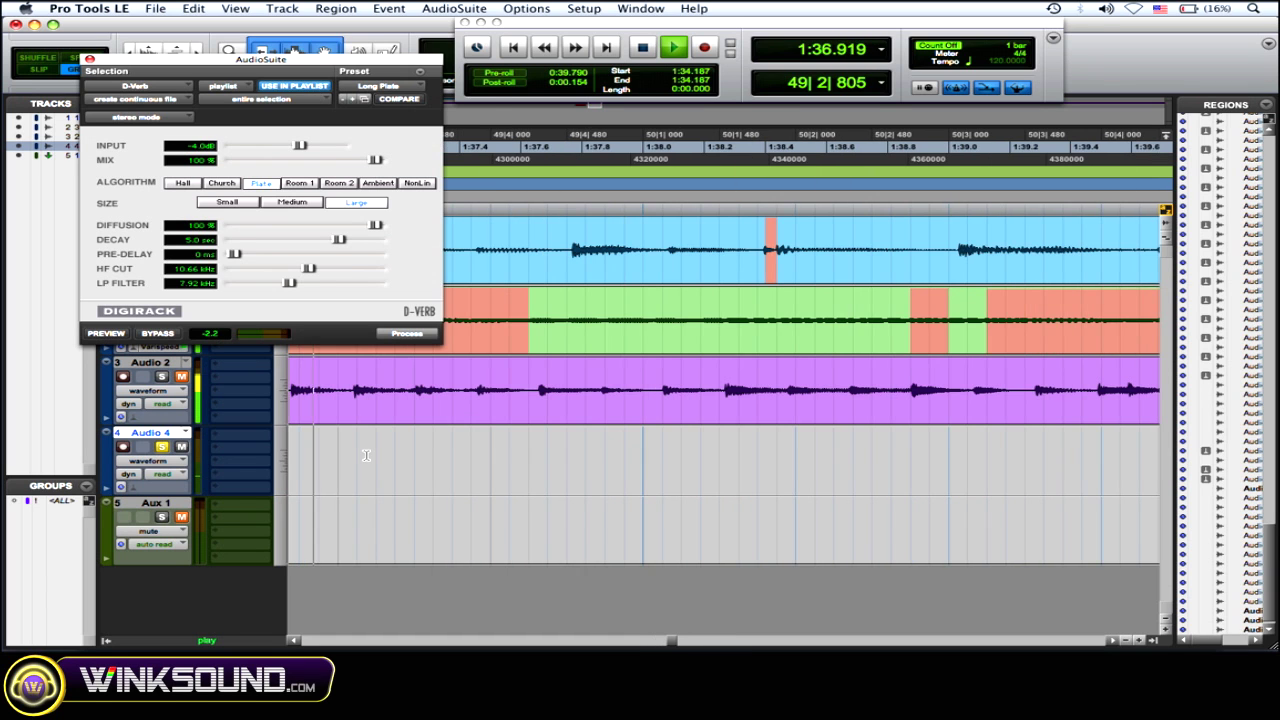
key(space)
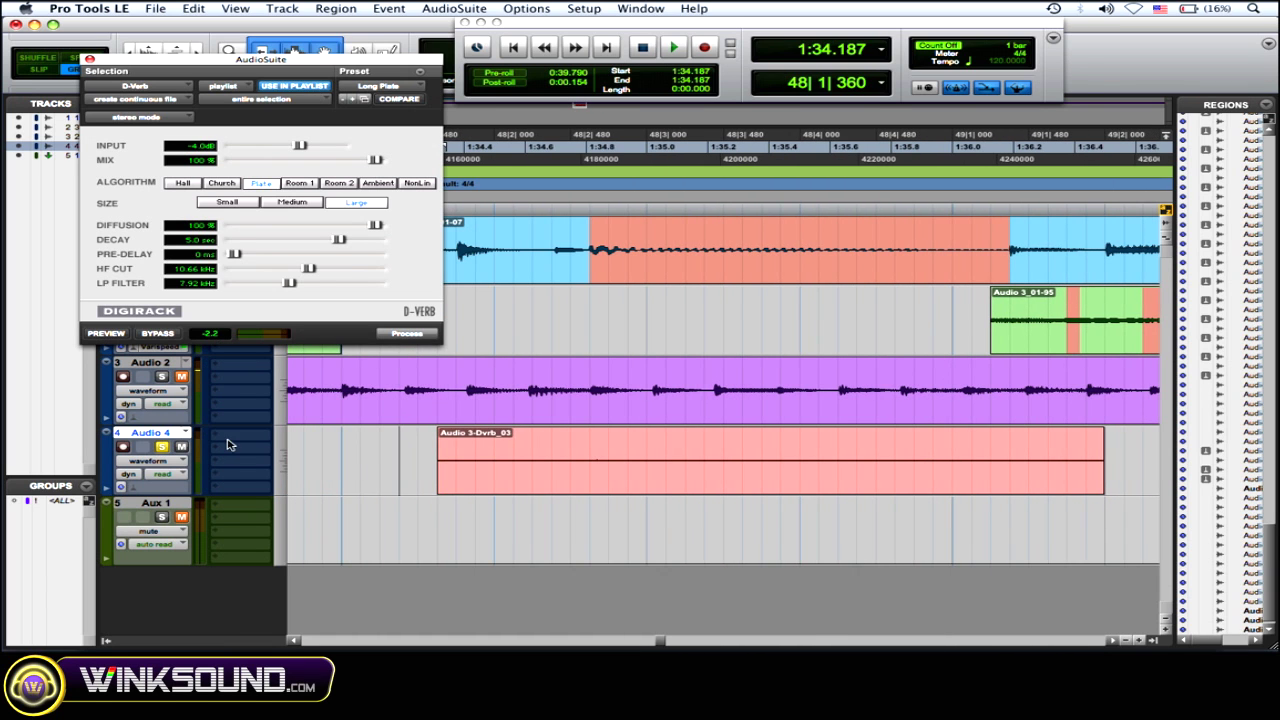
key(super+z)
Render D-Verb on only the Audio 3-VSPD_02 region, creating clip-length Audio 3-Dvrb_03, and play it
click(397, 441)
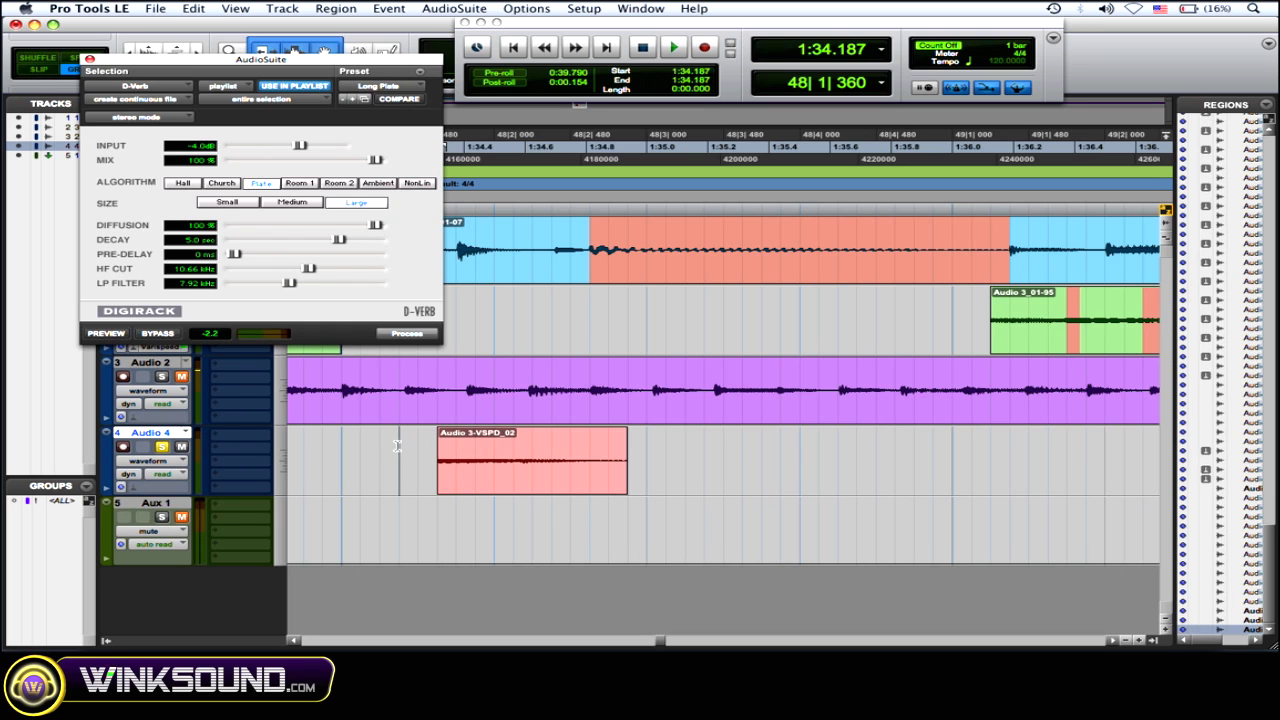
click(521, 490)
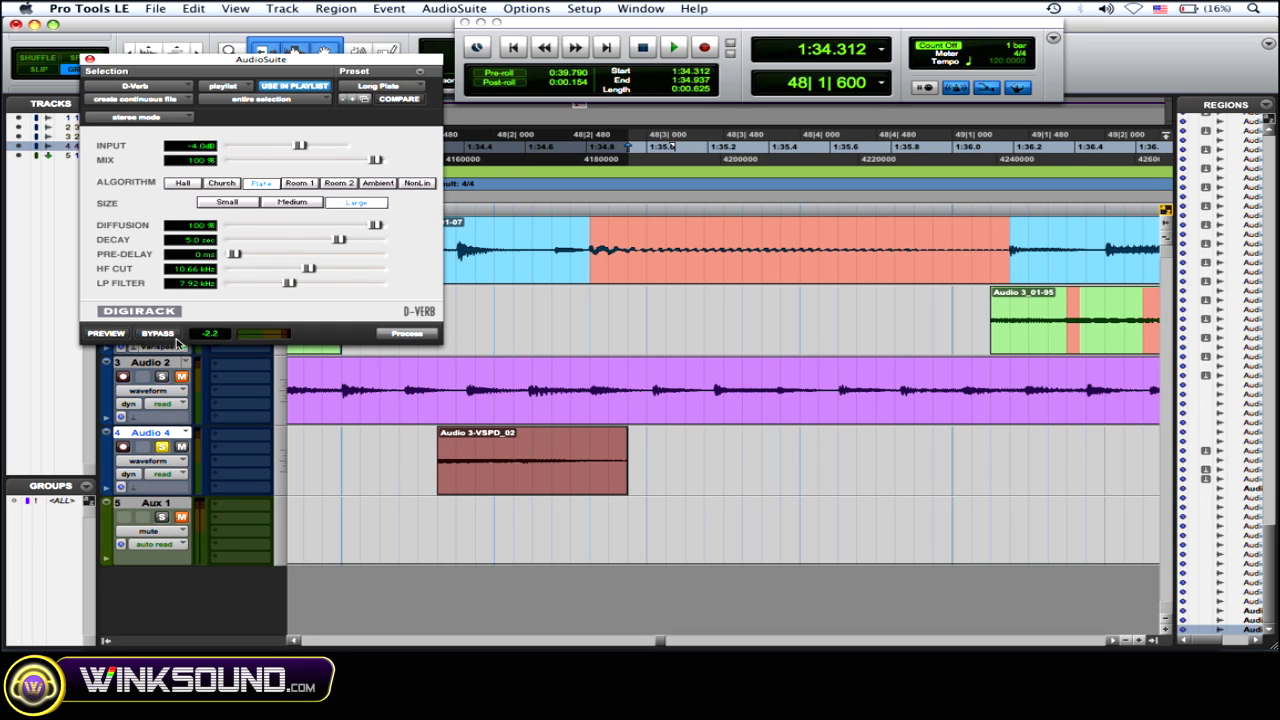
click(410, 336)
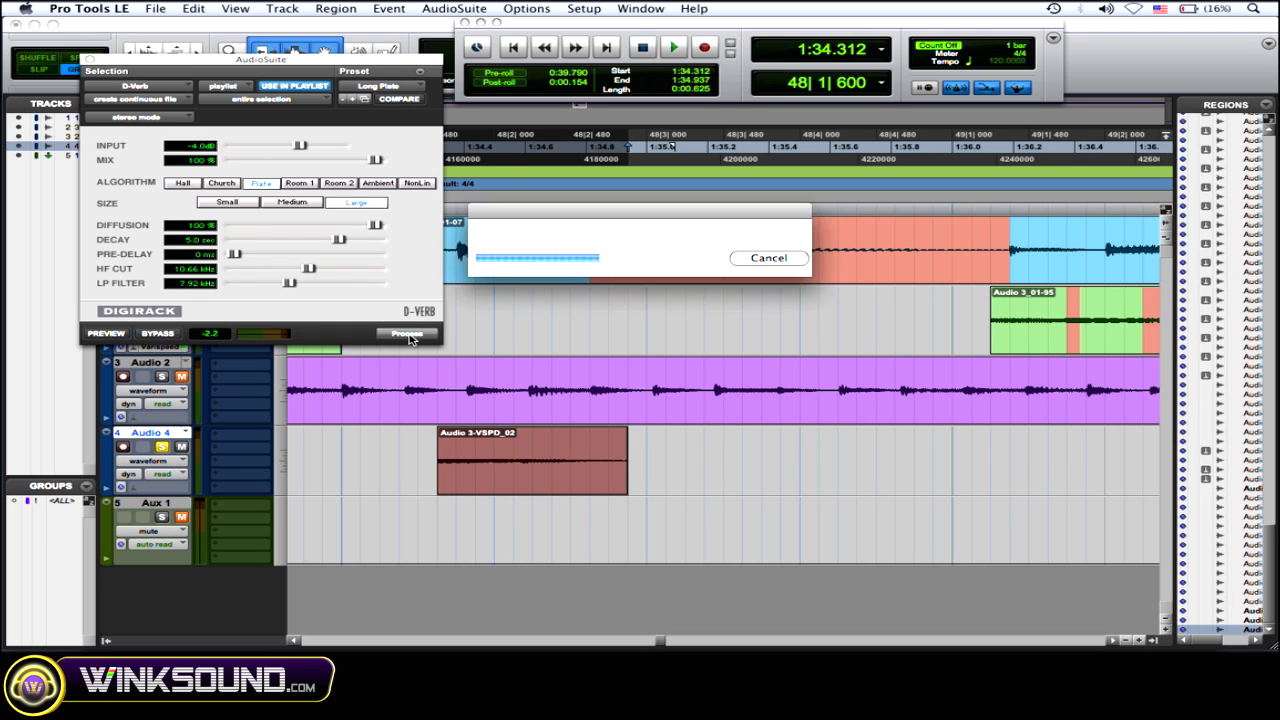
click(384, 455)
key(space)
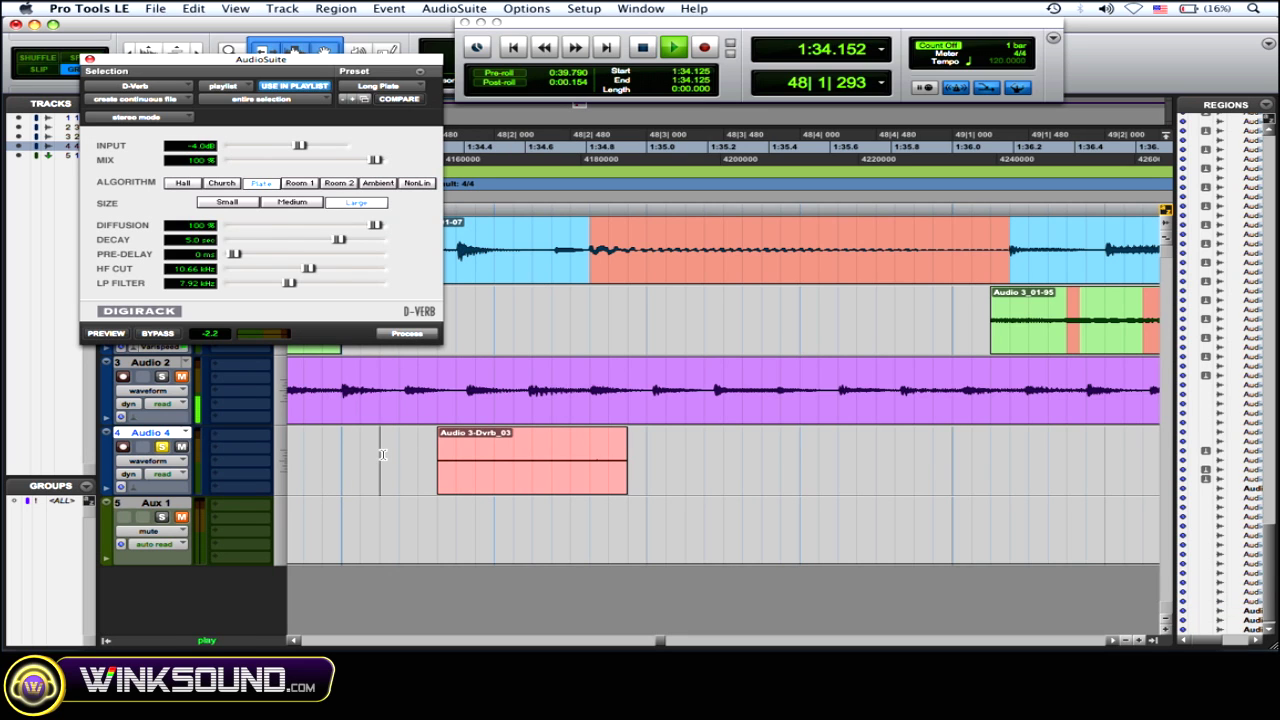
key(space)
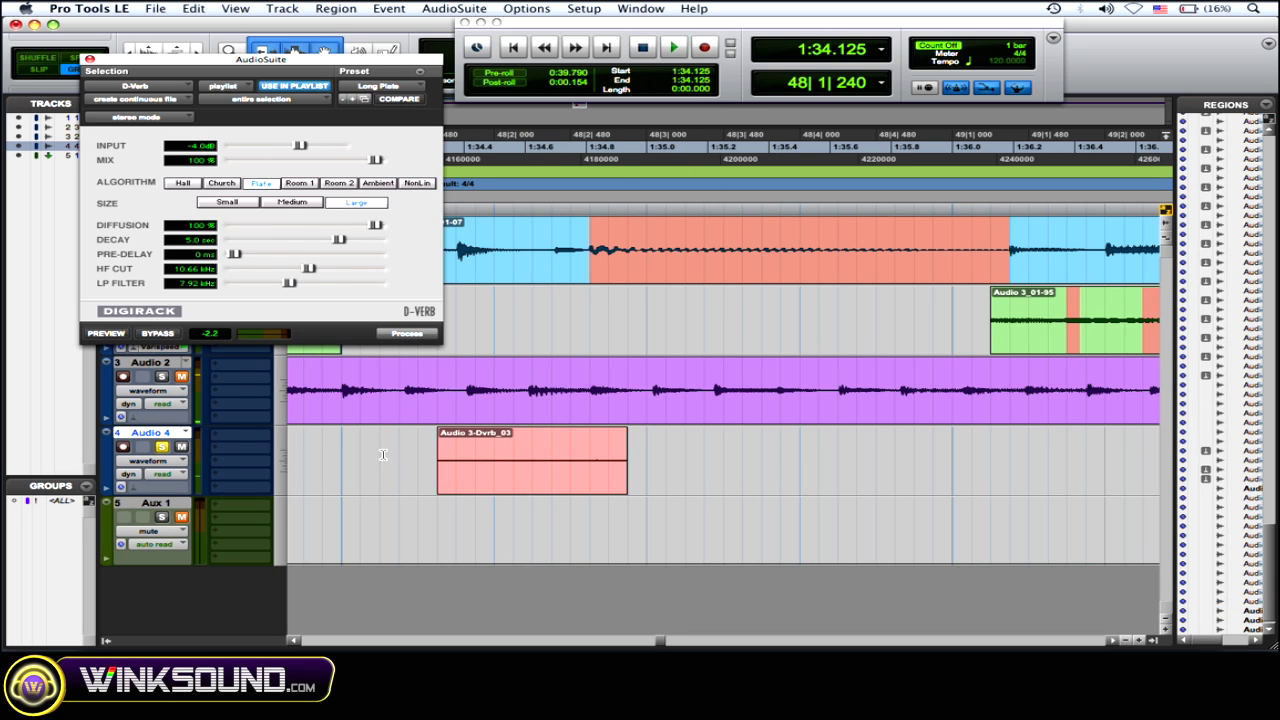